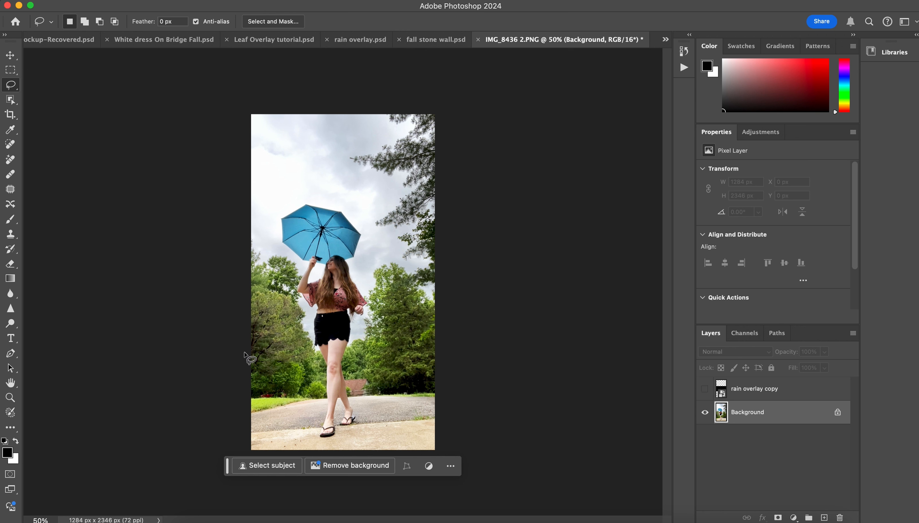
Lasso the trees on the photo's left side and add a Brightness/Contrast adjustment with brightness -77 and contrast 51.
mouse_move(249, 254)
left_mouse_down()
mouse_move(276, 281)
mouse_move(298, 356)
mouse_move(275, 396)
mouse_move(237, 389)
mouse_move(231, 249)
left_mouse_up()
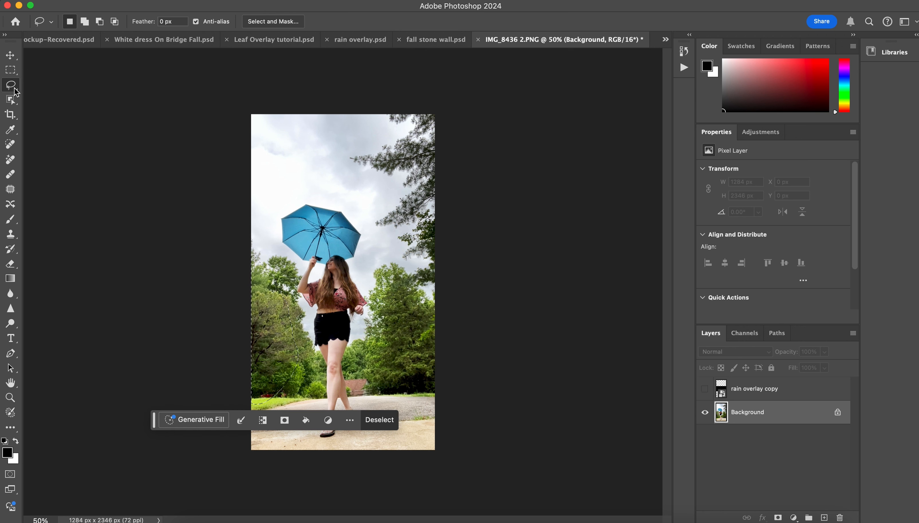
left_click(794, 517)
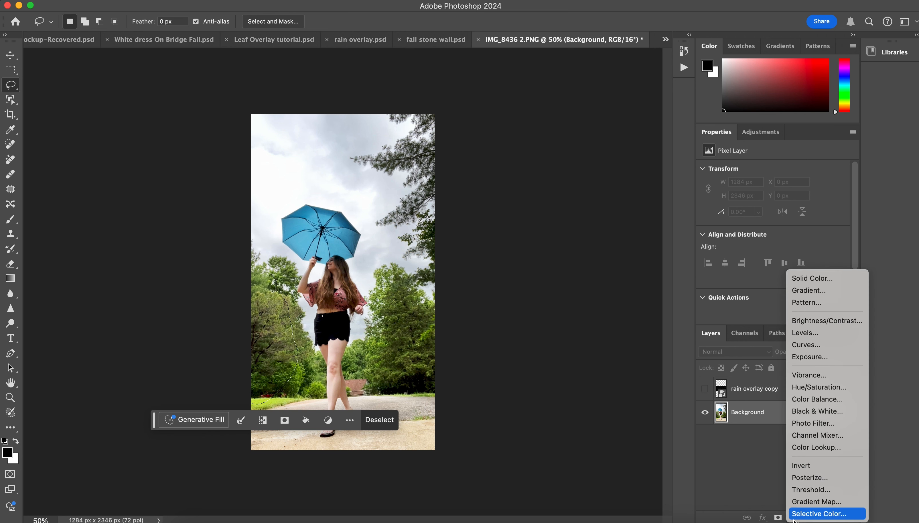
left_click(837, 322)
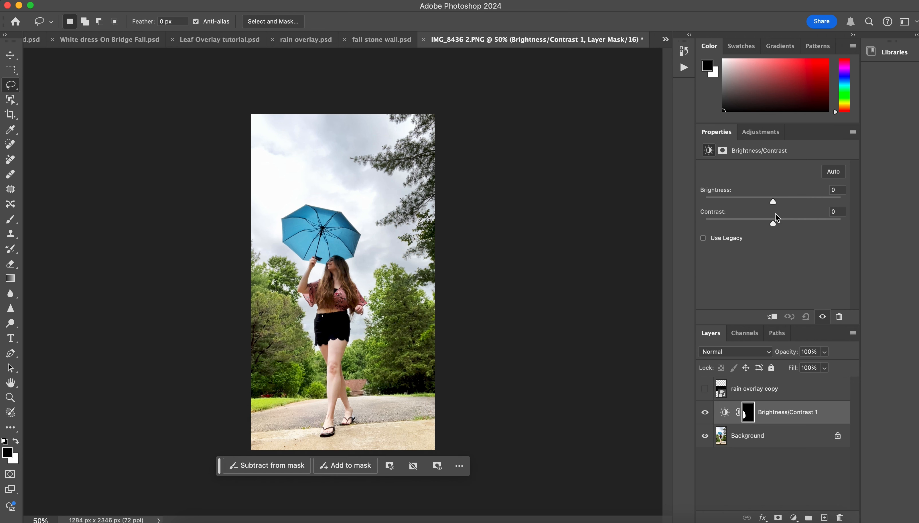
left_click_drag(775, 202, 797, 224)
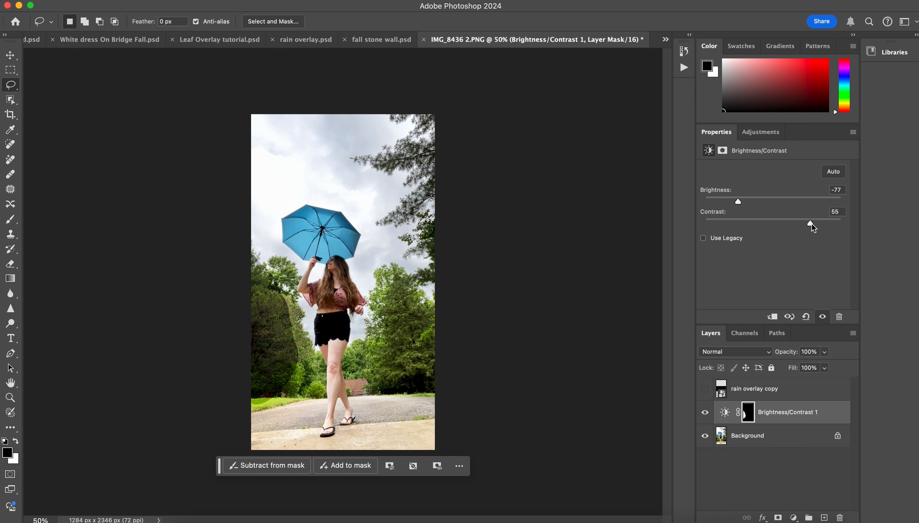
Paint the adjustment's mask white with a 175 px Soft Round brush over the trees on both sides of the woman.
left_click(15, 222)
left_click(16, 441)
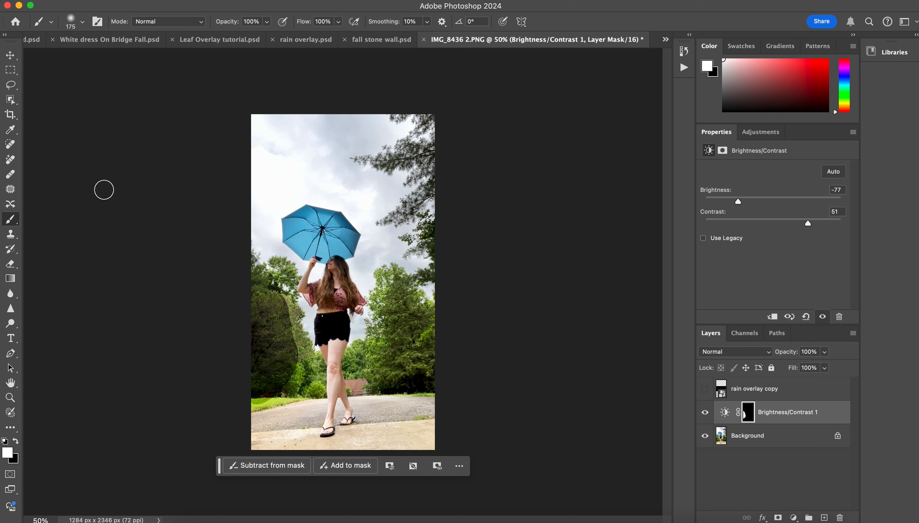
left_click(83, 21)
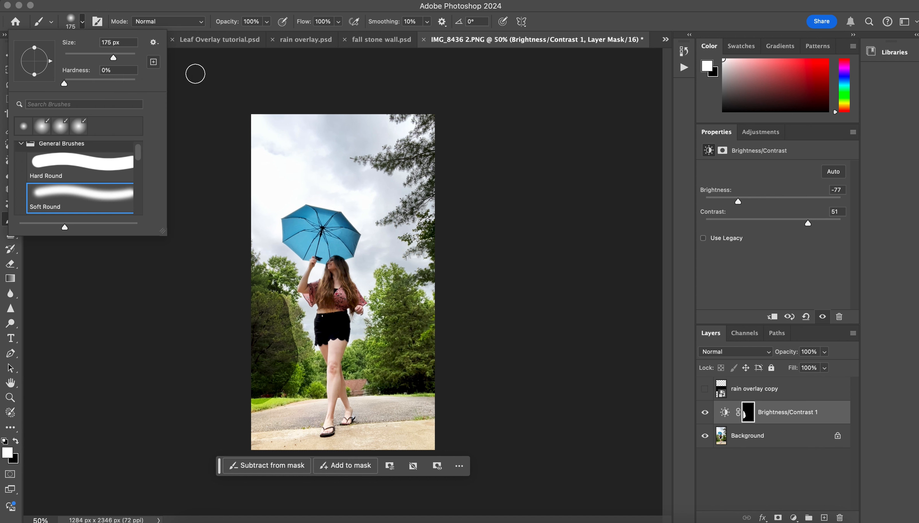
left_click(207, 83)
mouse_move(268, 386)
left_mouse_down()
mouse_move(246, 404)
mouse_move(311, 384)
mouse_move(281, 311)
mouse_move(295, 320)
mouse_move(278, 276)
mouse_move(244, 262)
left_mouse_up()
mouse_move(308, 362)
left_mouse_down()
mouse_move(376, 375)
mouse_move(411, 338)
mouse_move(377, 337)
mouse_move(413, 339)
mouse_move(404, 299)
mouse_move(390, 337)
mouse_move(363, 356)
mouse_move(419, 368)
left_mouse_up()
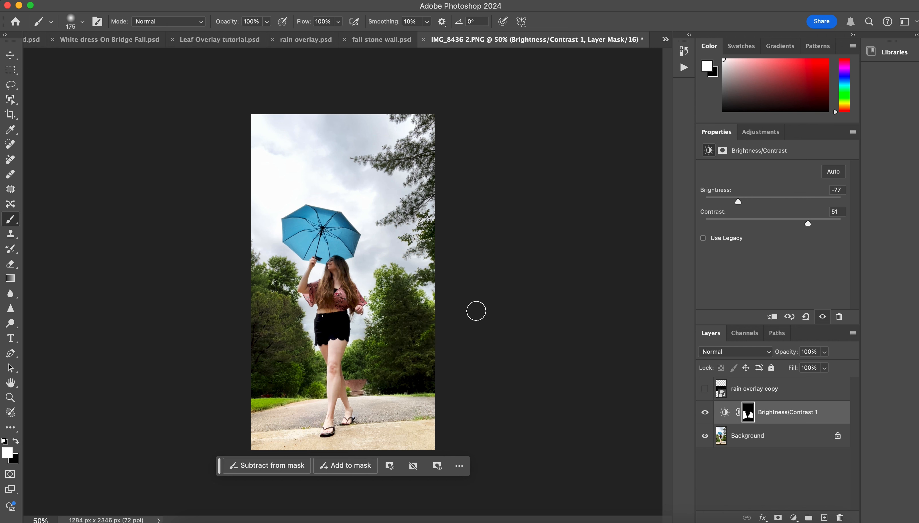
Soften the darkening on the right-hand trees by painting the mask black at 30% brush opacity.
left_click(267, 22)
left_click_drag(268, 34, 230, 38)
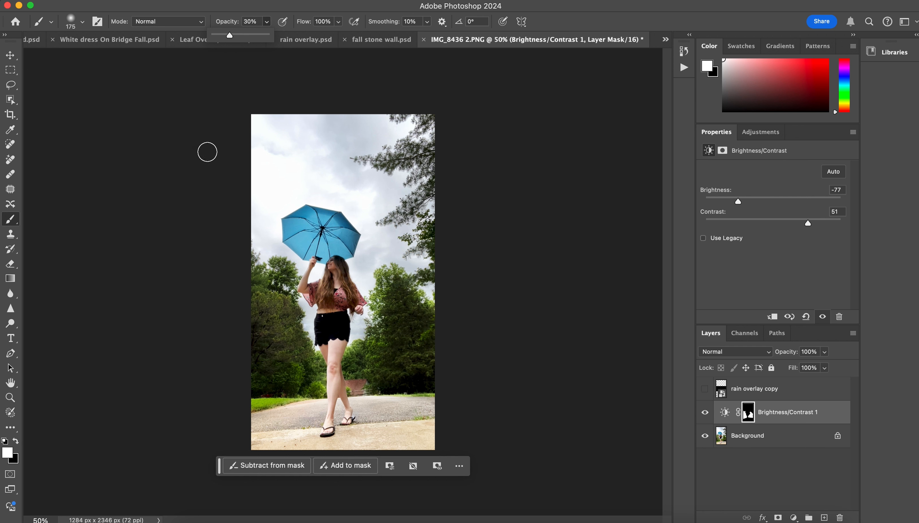
left_click(16, 442)
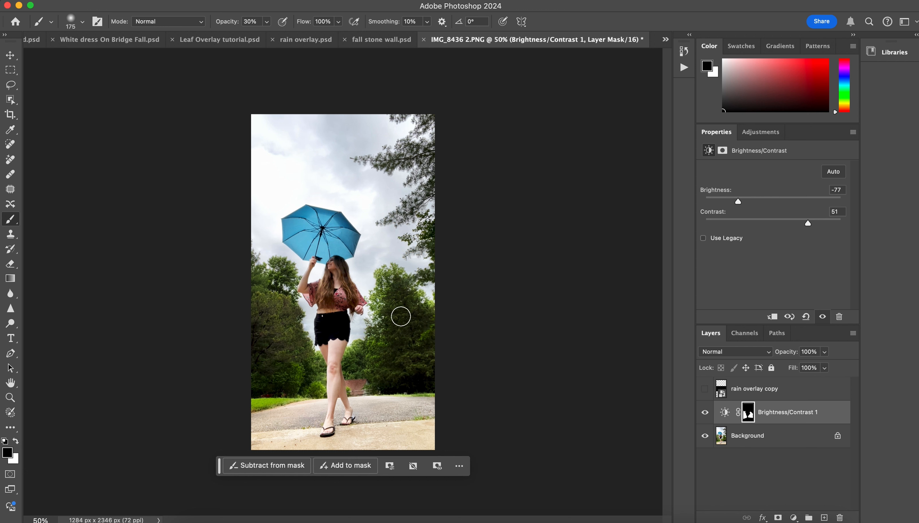
mouse_move(400, 313)
left_mouse_down()
mouse_move(396, 299)
mouse_move(410, 308)
mouse_move(398, 294)
mouse_move(421, 355)
mouse_move(398, 318)
mouse_move(425, 369)
mouse_move(404, 314)
mouse_move(411, 363)
left_mouse_up()
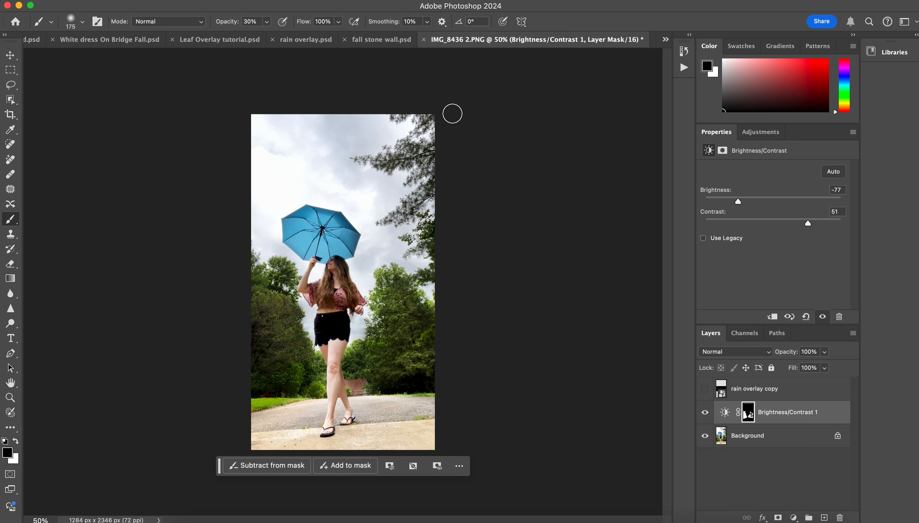
Lasso the sky above the umbrella and add a second Brightness/Contrast adjustment with brightness -57 and contrast 55.
left_click(11, 85)
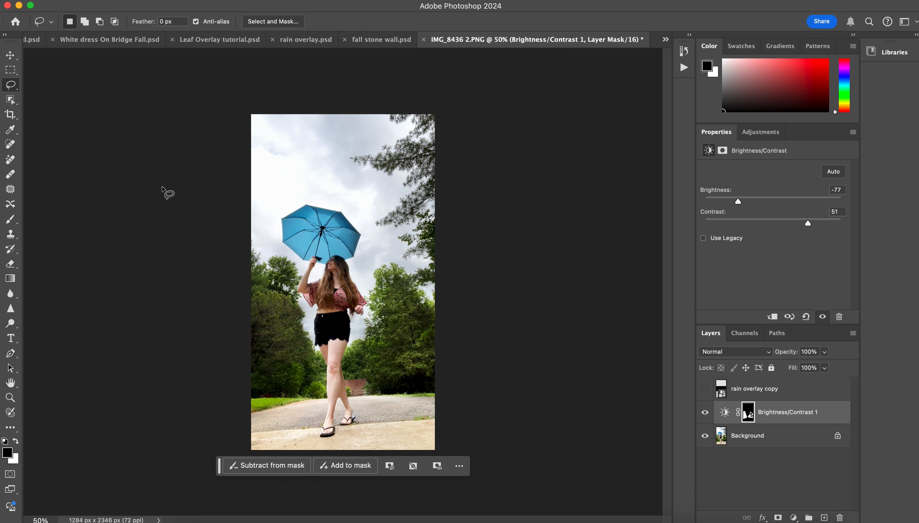
mouse_move(241, 230)
left_mouse_down()
mouse_move(349, 189)
mouse_move(384, 151)
mouse_move(370, 94)
mouse_move(272, 83)
mouse_move(226, 101)
mouse_move(209, 217)
left_mouse_up()
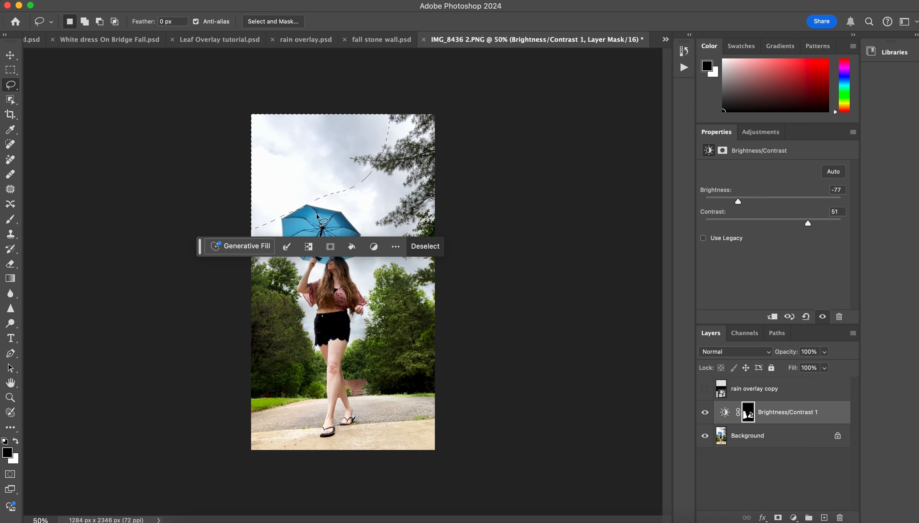
mouse_move(314, 203)
left_mouse_down()
mouse_move(303, 200)
mouse_move(315, 202)
left_mouse_up()
left_click(794, 518)
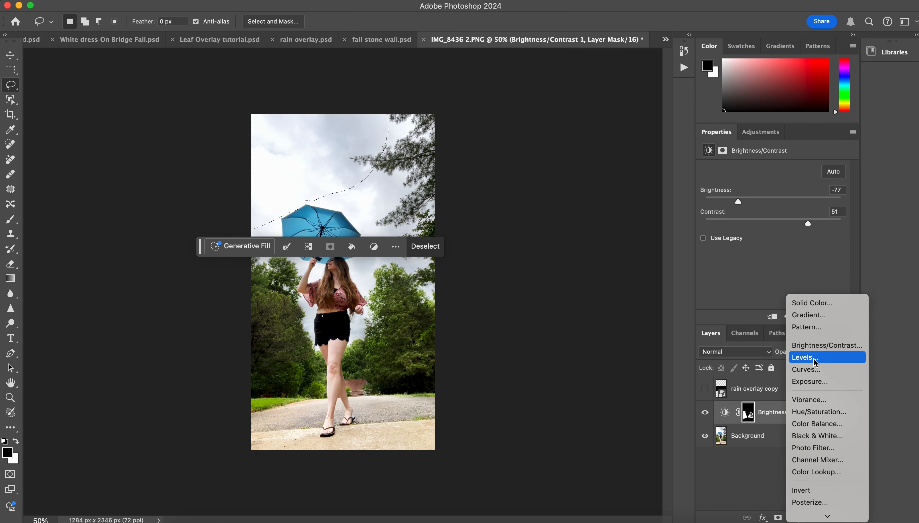
left_click(824, 345)
left_click_drag(773, 201, 810, 224)
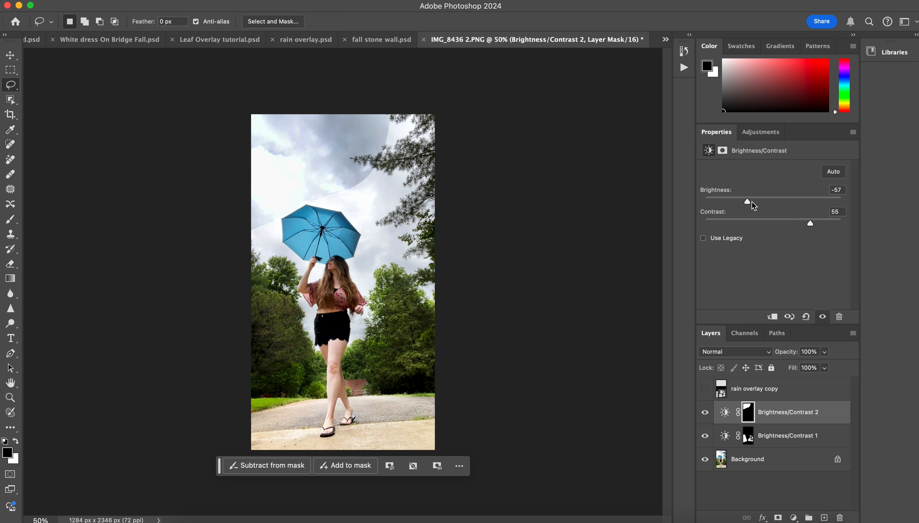
Extend the sky adjustment's mask over the upper-right sky and branches with a white 600 px brush at 100% opacity.
left_click(17, 220)
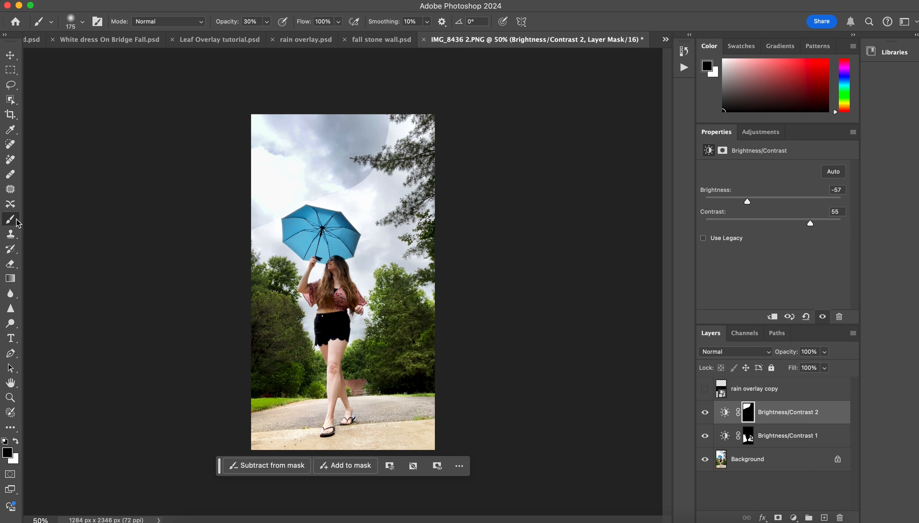
left_click(17, 438)
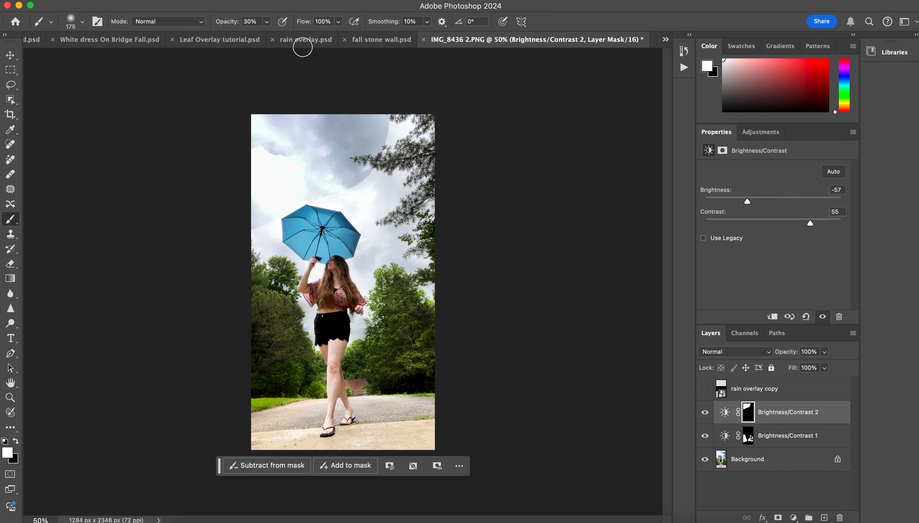
left_click(268, 22)
left_click_drag(287, 36, 305, 36)
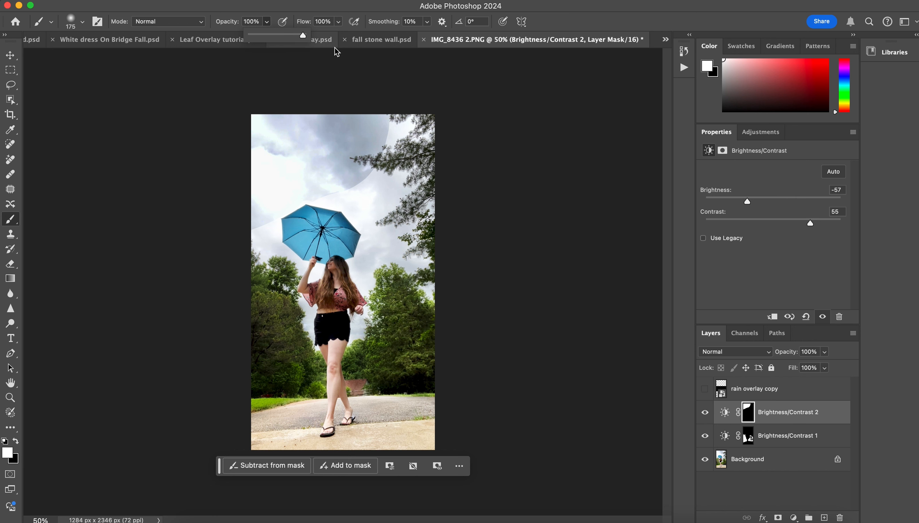
left_click(375, 199)
key("bracketright")
key("bracketright")
key("bracketright")
key("bracketright")
key("bracketright")
key("bracketright")
mouse_move(399, 125)
left_mouse_down()
mouse_move(397, 160)
mouse_move(367, 183)
mouse_move(402, 217)
mouse_move(381, 207)
left_mouse_up()
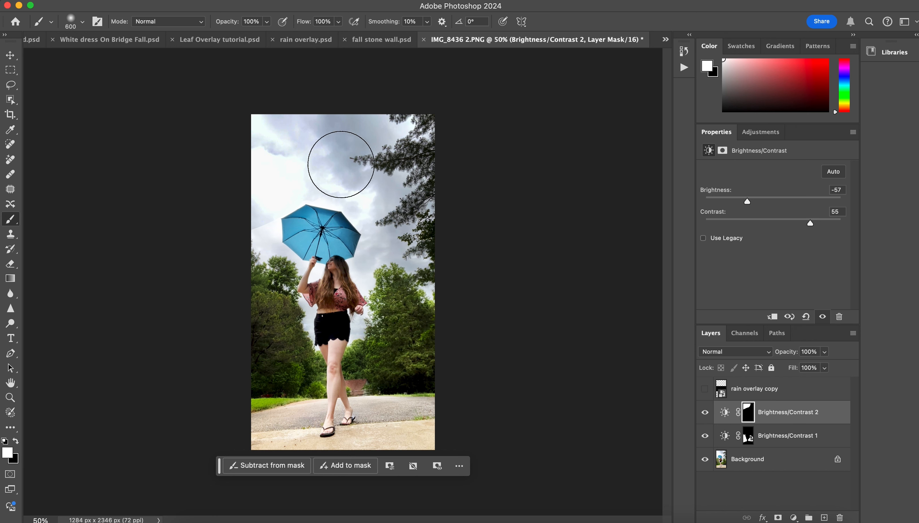
Paint the remaining sky beside the umbrella and above the trees into the mask with a white 90 px brush.
key("bracketleft")
key("bracketleft")
key("bracketleft")
key("bracketleft")
key("bracketleft")
key("bracketleft")
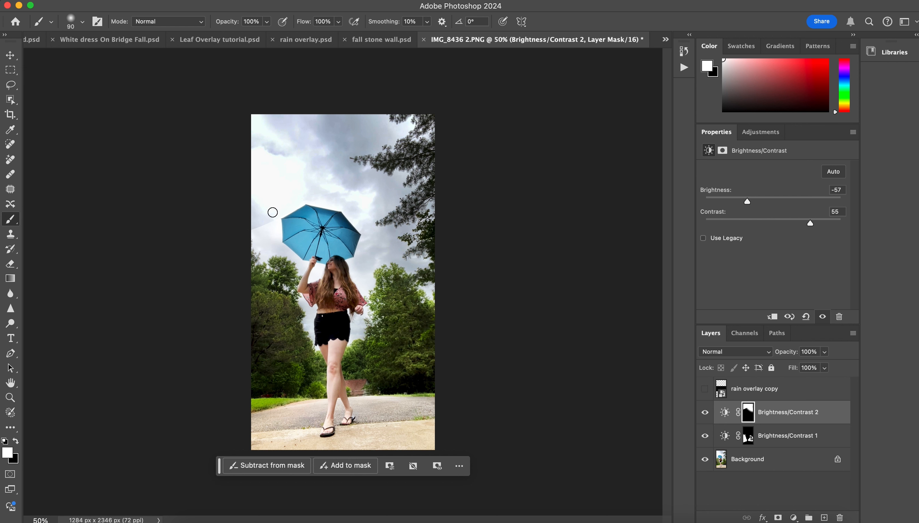
left_click_drag(278, 230, 262, 223)
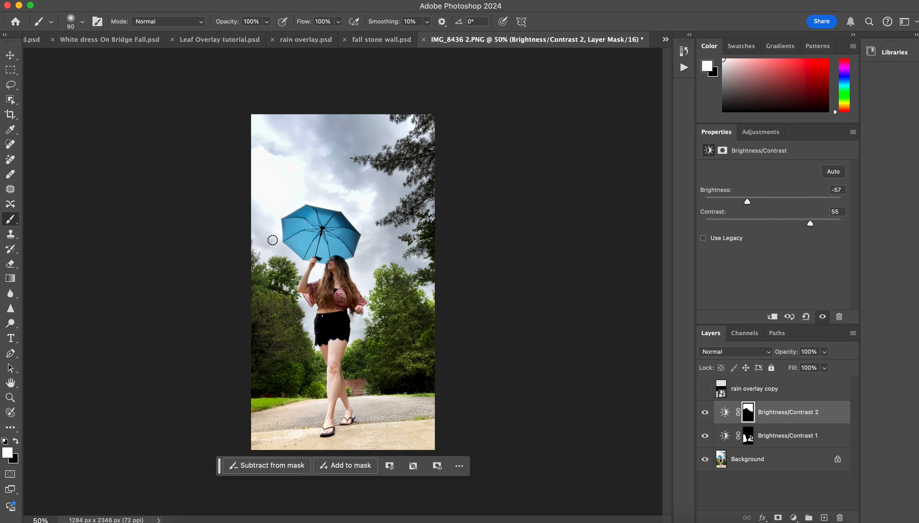
left_click_drag(255, 224, 291, 259)
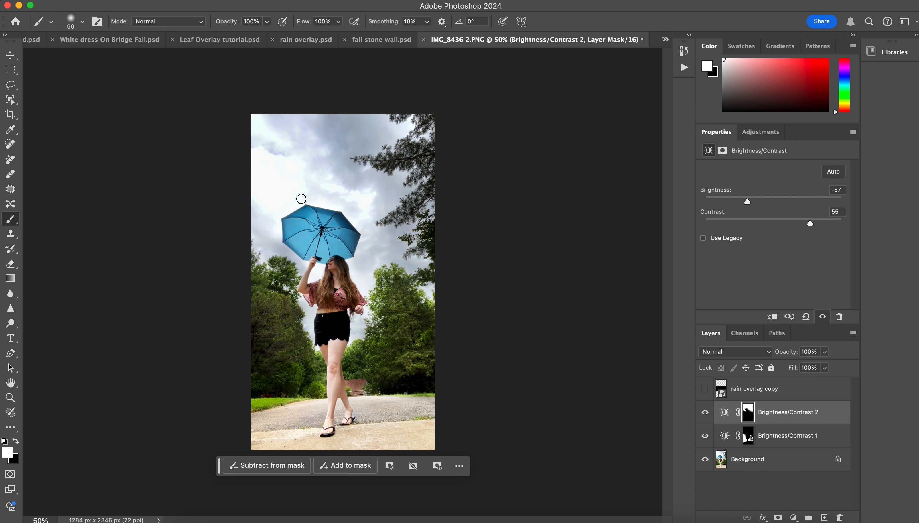
mouse_move(375, 275)
left_mouse_down()
mouse_move(355, 272)
mouse_move(362, 256)
mouse_move(361, 271)
mouse_move(392, 271)
left_mouse_up()
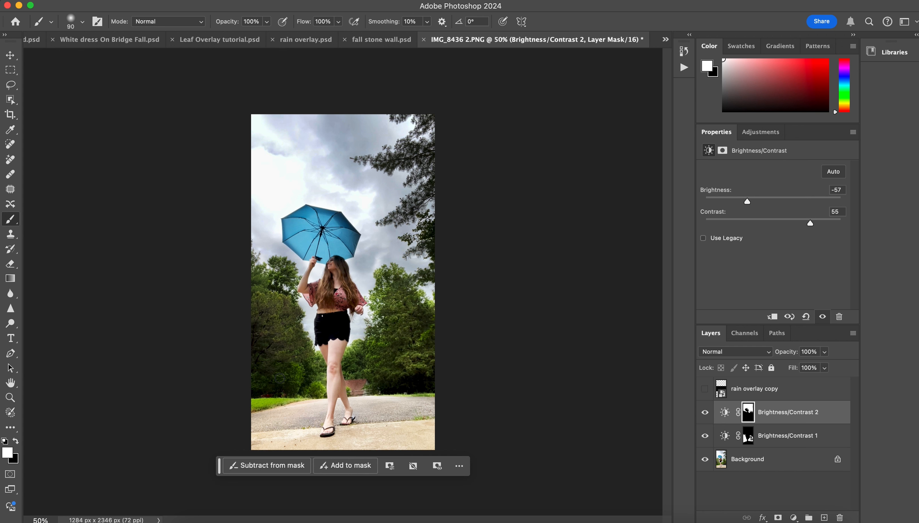
Soften the sky adjustment around the umbrella by painting its mask black with a 250 px brush at 25% opacity.
left_click(267, 21)
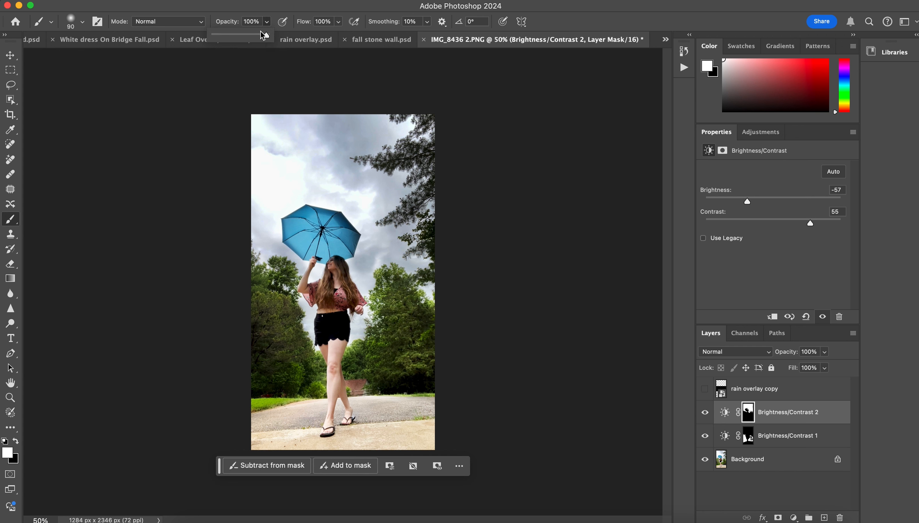
left_click_drag(245, 35, 227, 37)
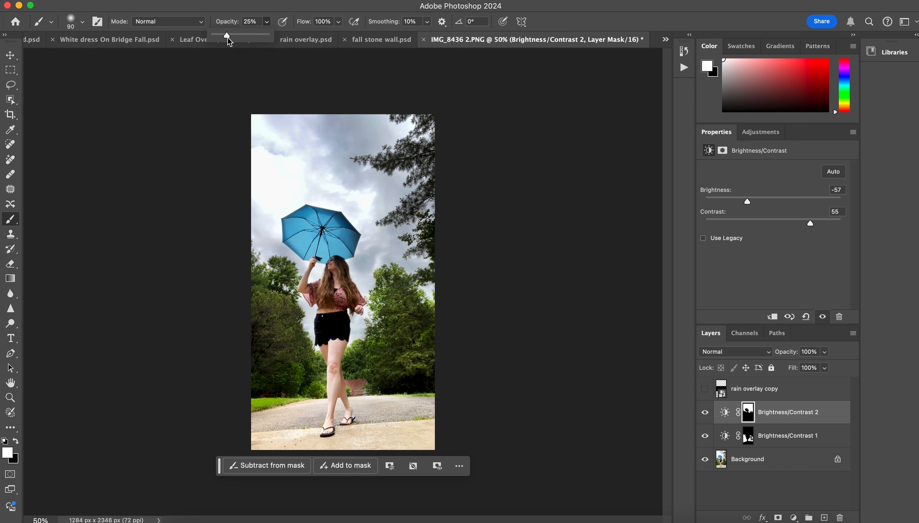
left_click(16, 442)
key("bracketright")
key("bracketright")
key("bracketright")
key("bracketright")
key("bracketright")
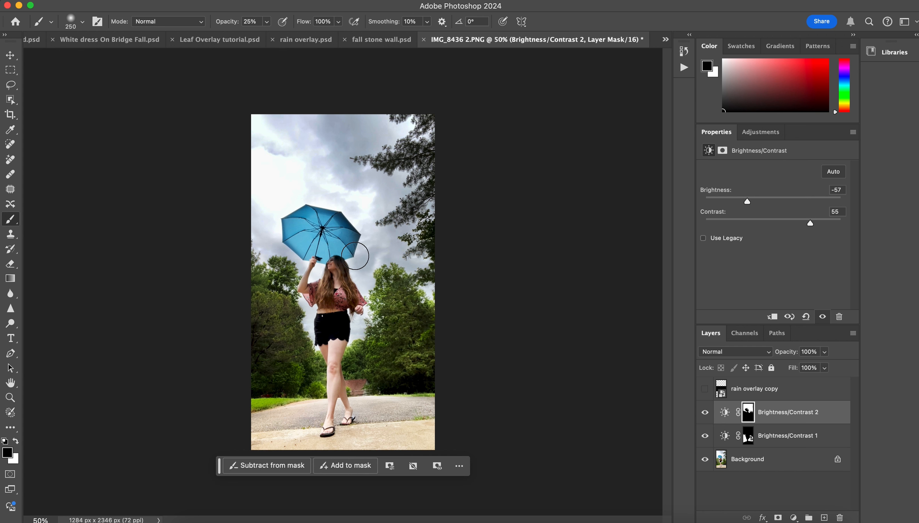
mouse_move(364, 248)
left_mouse_down()
mouse_move(355, 259)
mouse_move(363, 249)
mouse_move(355, 253)
mouse_move(352, 241)
left_mouse_up()
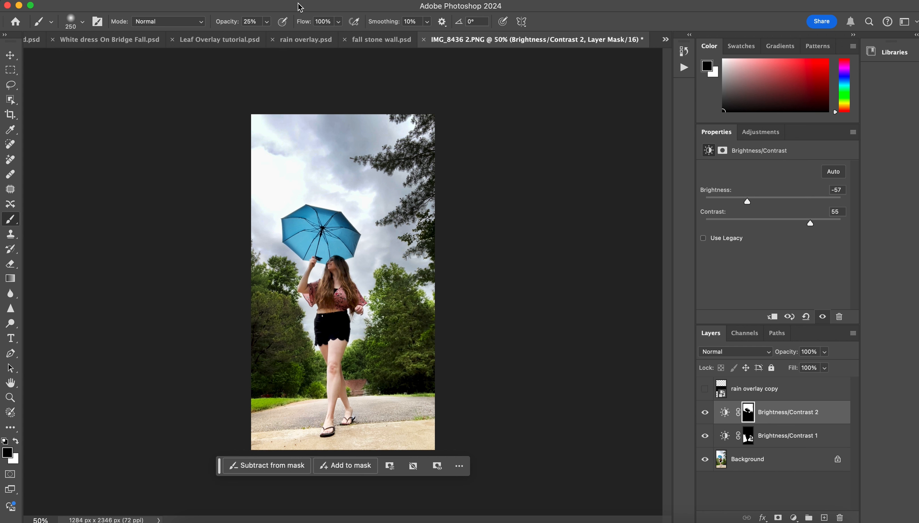
Remove the sky adjustment from the umbrella by painting its mask black at 100% brush opacity.
left_click(267, 22)
left_click_drag(266, 36, 338, 39)
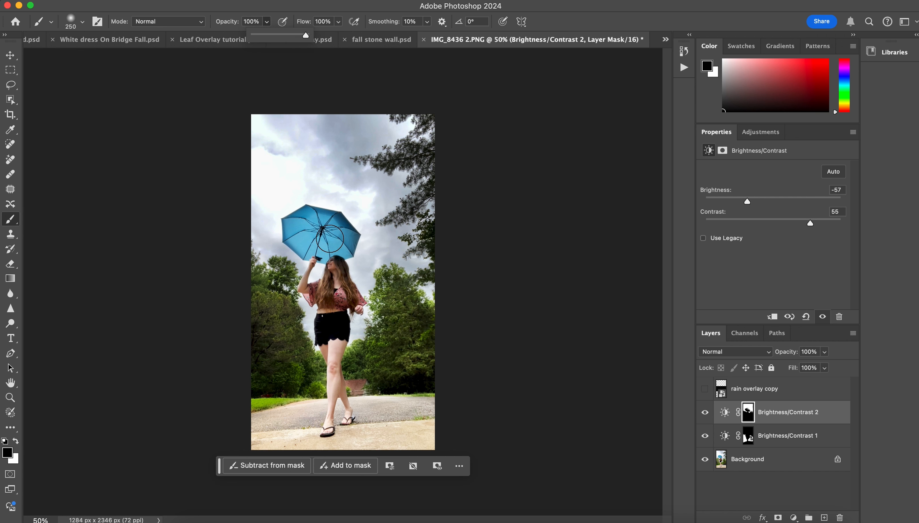
left_click(340, 239)
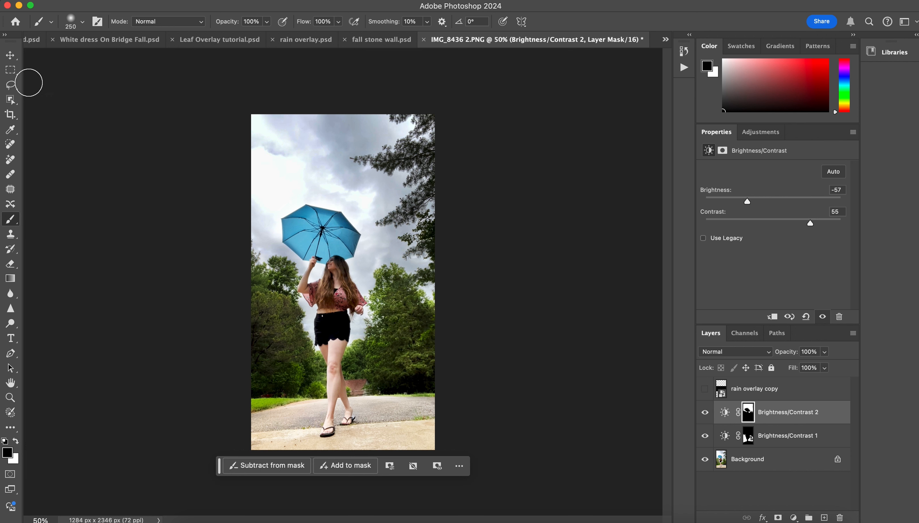
Lasso the woman's face and add a third Brightness/Contrast adjustment with brightness 42 and contrast 9.
left_click(19, 86)
mouse_move(343, 275)
left_mouse_down()
mouse_move(333, 257)
mouse_move(326, 279)
mouse_move(341, 264)
mouse_move(336, 257)
left_mouse_up()
left_click(793, 518)
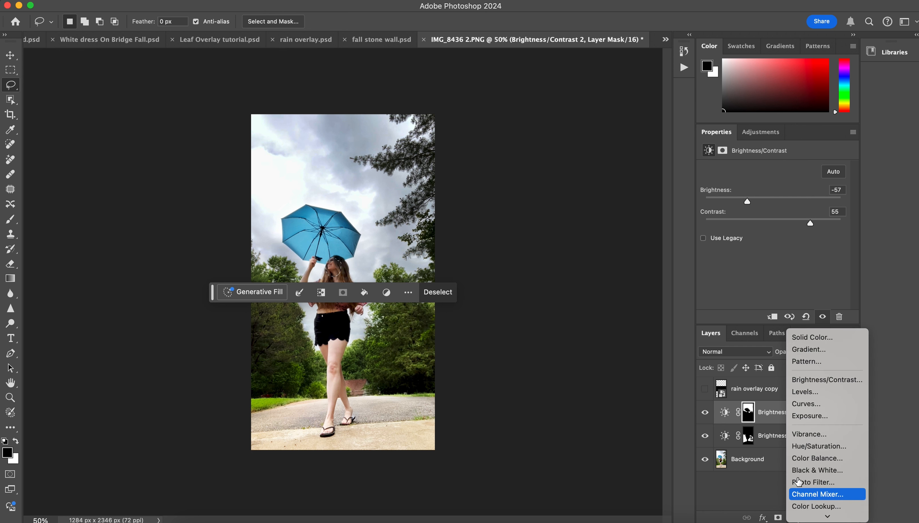
left_click(812, 384)
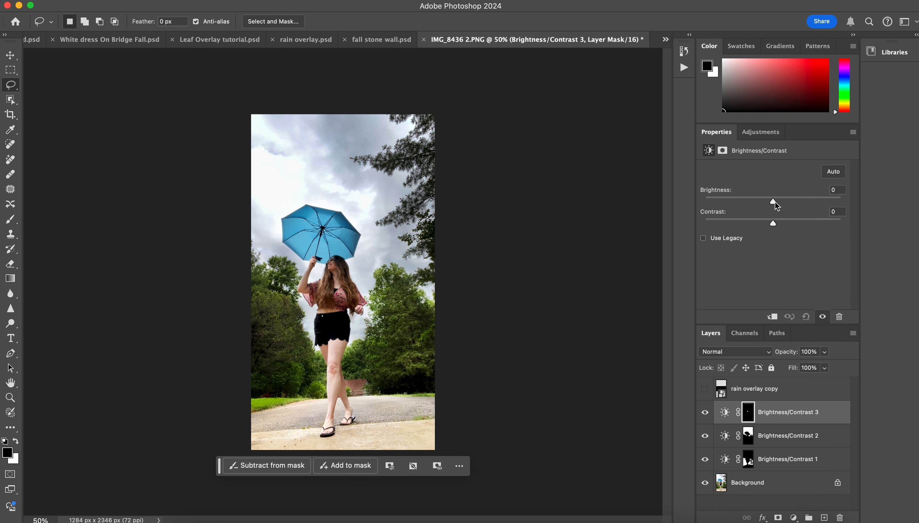
left_click_drag(775, 202, 779, 221)
Extend the face adjustment's mask around the woman's face with a white 90 px brush.
left_click(10, 218)
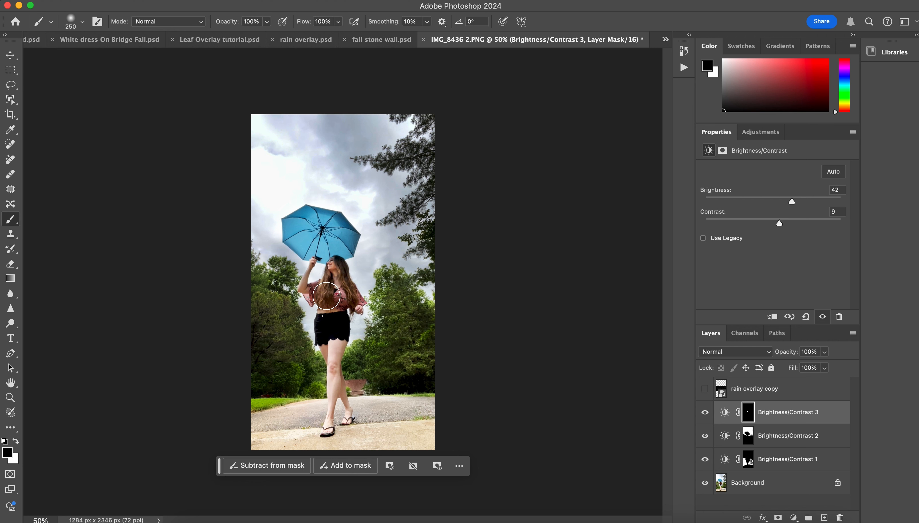
key("x")
key("bracketleft")
key("bracketleft")
key("bracketleft")
key("bracketleft")
key("bracketleft")
key("bracketleft")
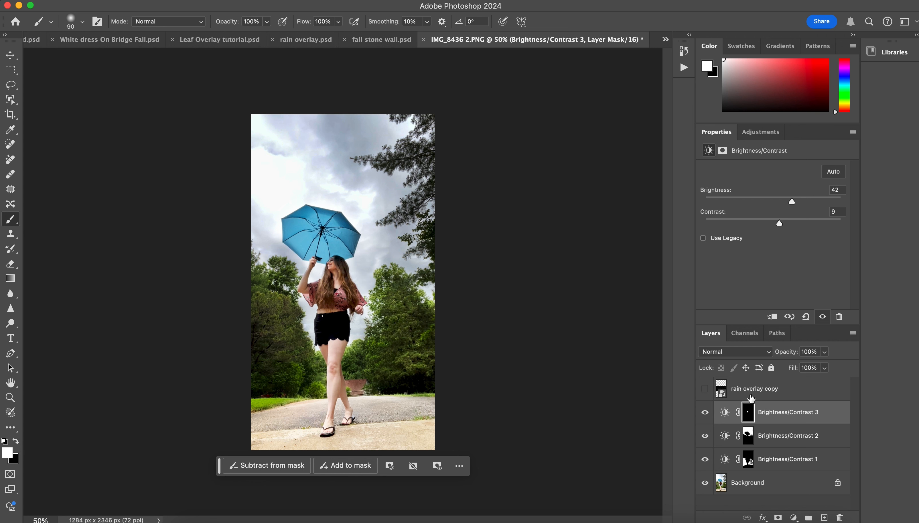
Select the rain overlay copy layer, make it visible and activate the Move tool.
left_click(751, 399)
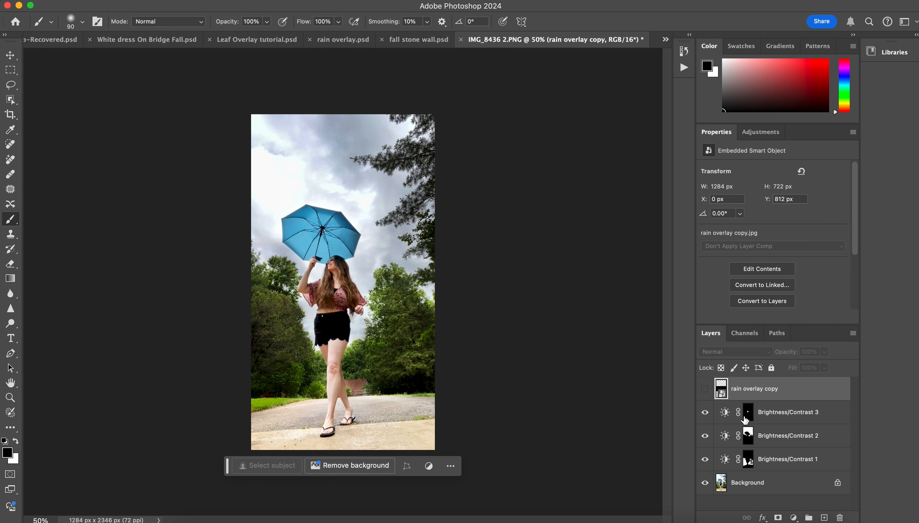
left_click(704, 389)
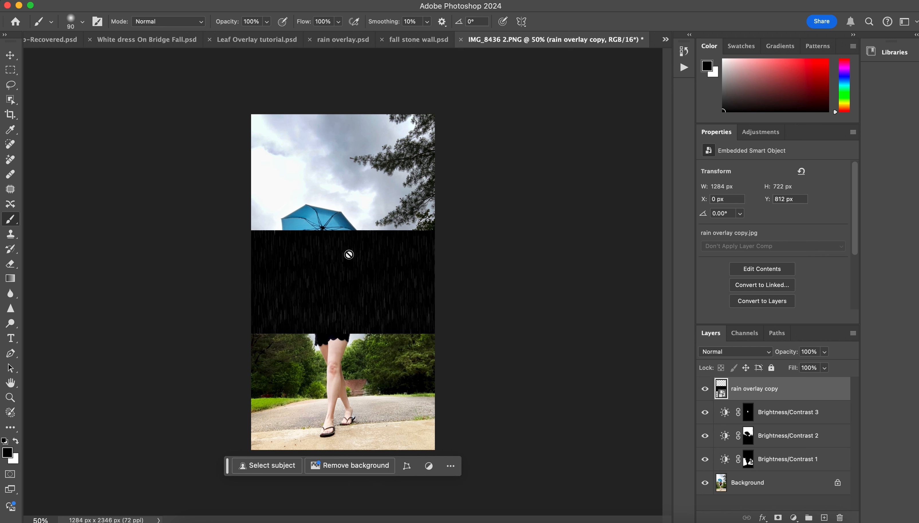
left_click(8, 56)
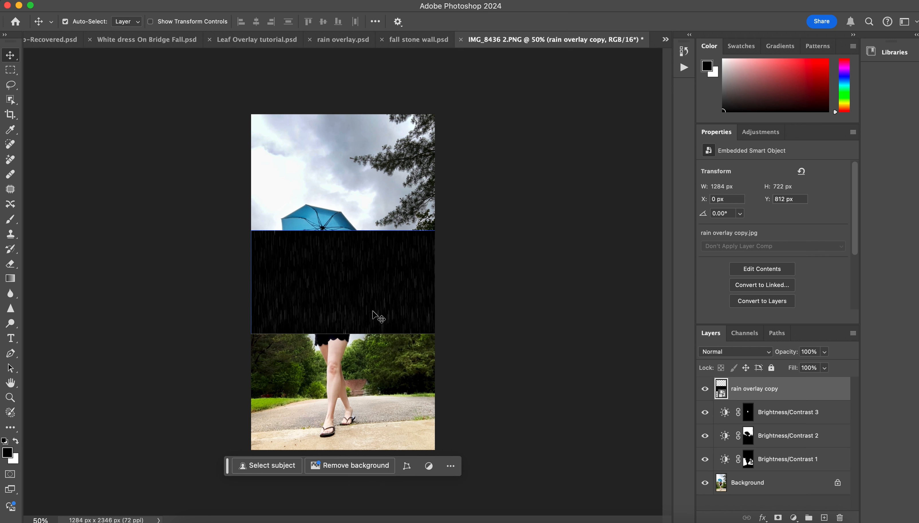
Move the rain overlay copy up to Y -23 px over the photo's upper edge and set its blend mode to Screen.
left_click_drag(372, 311, 378, 199)
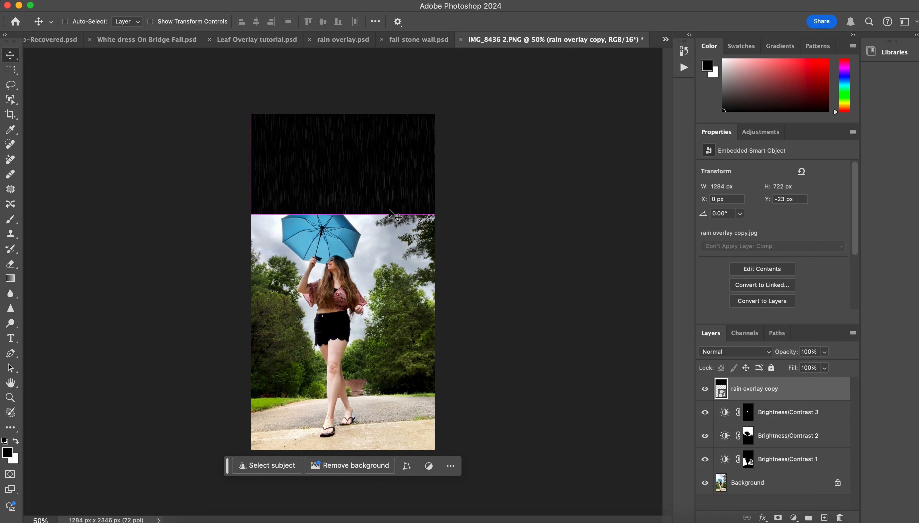
key("ctrl+t")
mouse_move(379, 214)
left_mouse_down()
mouse_move(377, 327)
mouse_move(374, 277)
mouse_move(394, 214)
left_mouse_up()
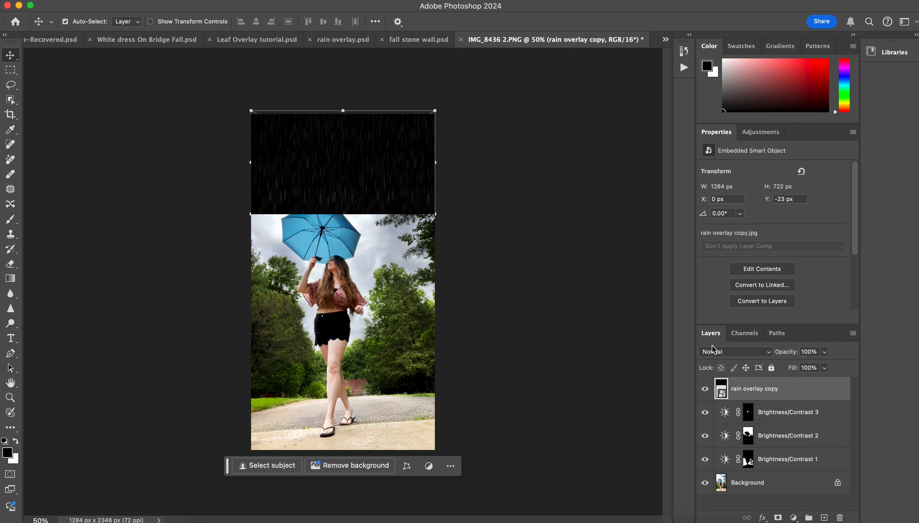
left_click(769, 356)
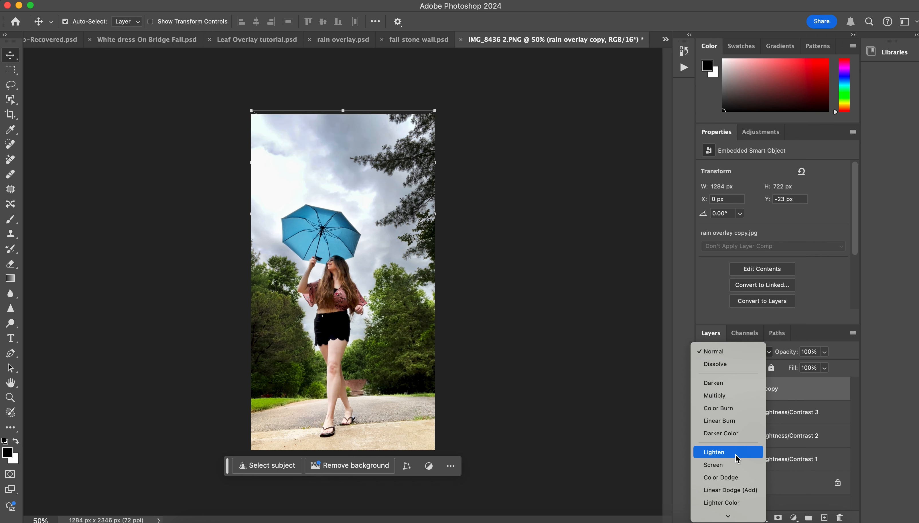
left_click(735, 466)
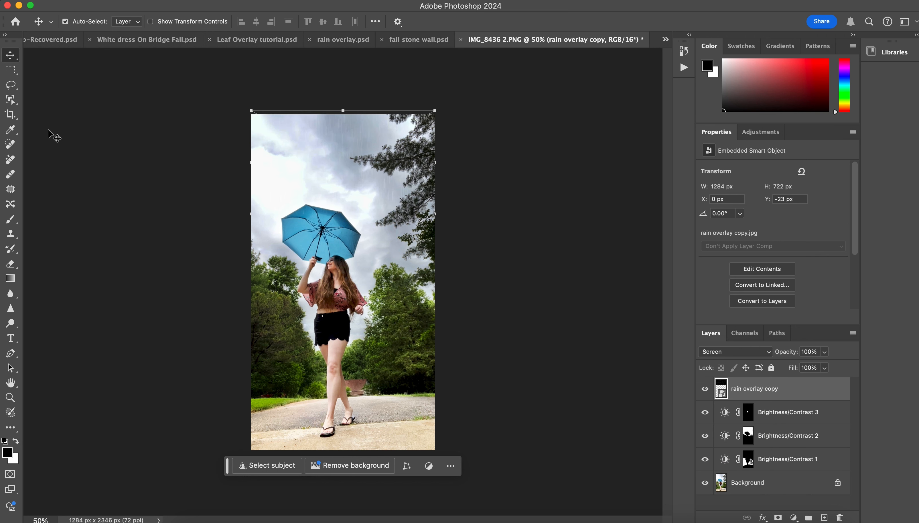
Duplicate the rain overlay copy layer and move the duplicate down over the umbrella and torso to Y 623 px.
left_click_drag(827, 384, 824, 508)
left_click_drag(824, 512, 825, 517)
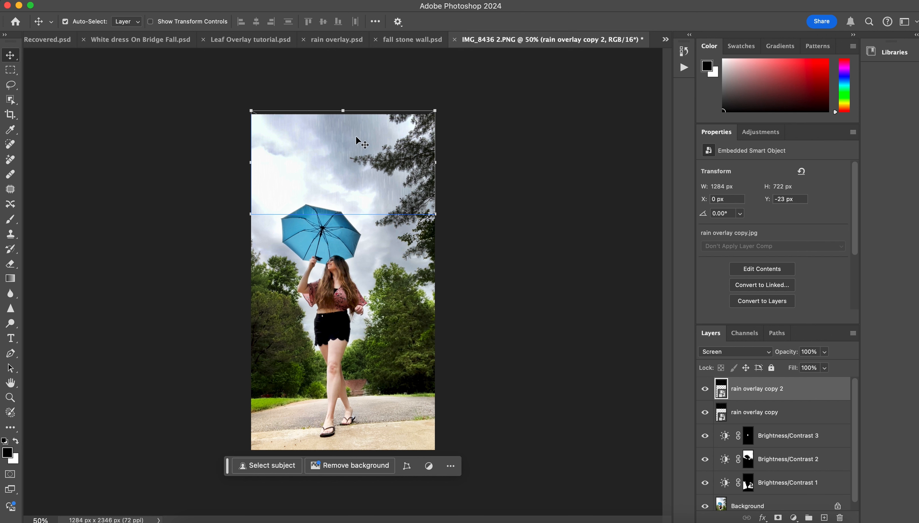
left_click_drag(360, 139, 370, 210)
key("super+z")
left_click(65, 21)
left_click_drag(361, 133, 367, 224)
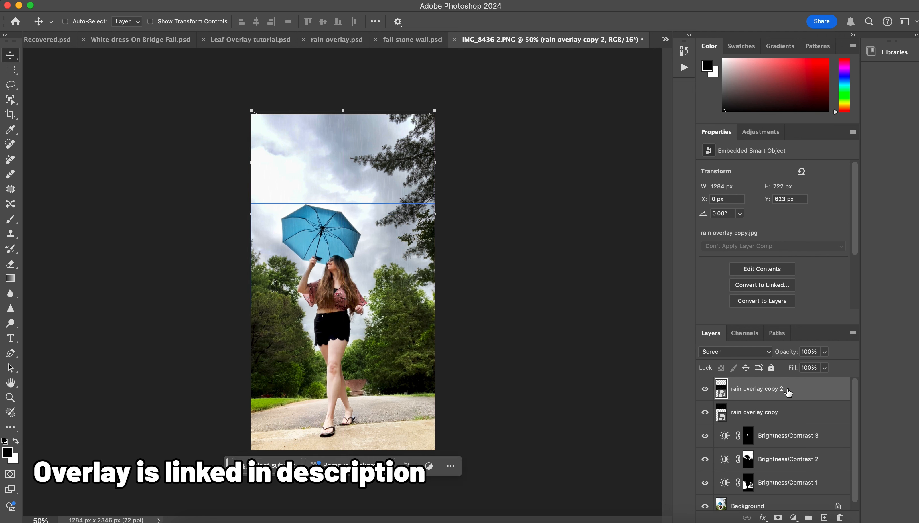
Duplicate the rain strip twice more, placing one at Y 1345 px and the other at Y 1806 px to cover the photo's lower part.
left_click_drag(789, 390, 825, 516)
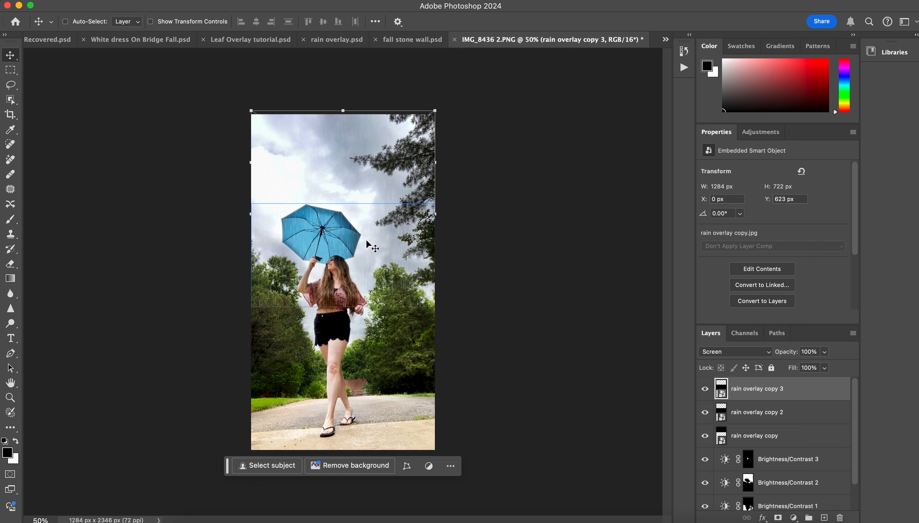
left_click_drag(378, 324, 381, 321)
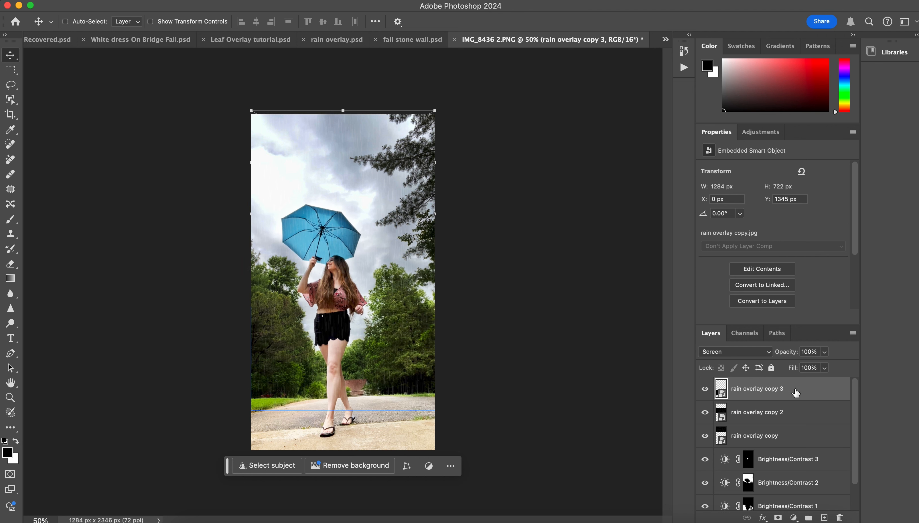
left_click_drag(795, 392, 825, 517)
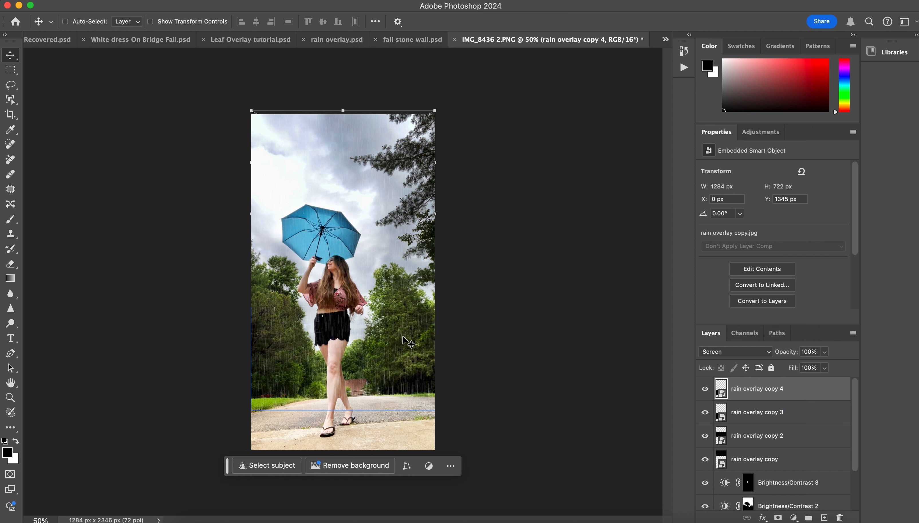
left_click_drag(401, 365, 358, 361)
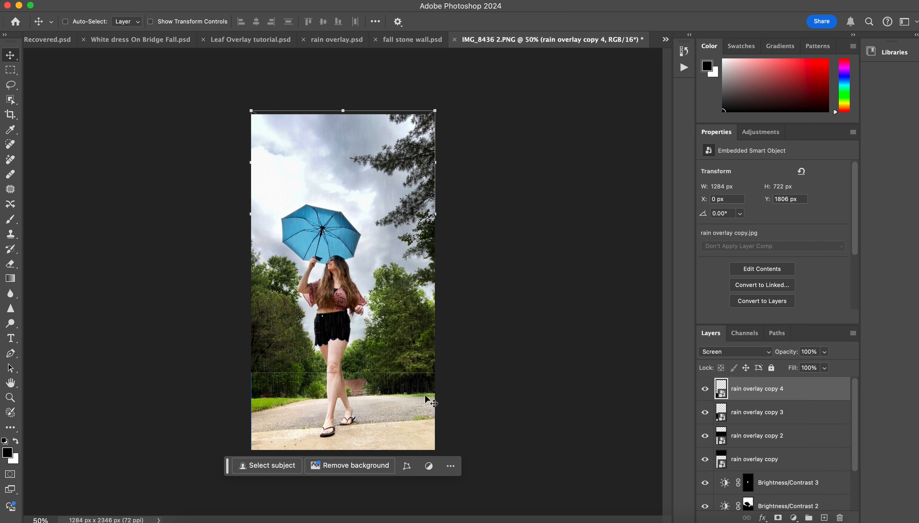
Examine the road area at 80% zoom with the rain overlay copy 4 layer hidden and shown.
left_click(53, 518)
type("80")
key("Return")
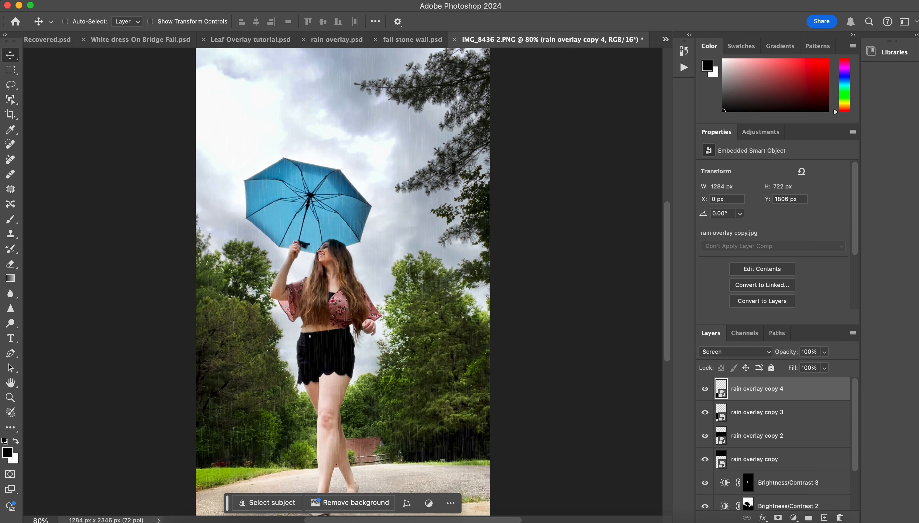
scroll(342, 281, "down", 5)
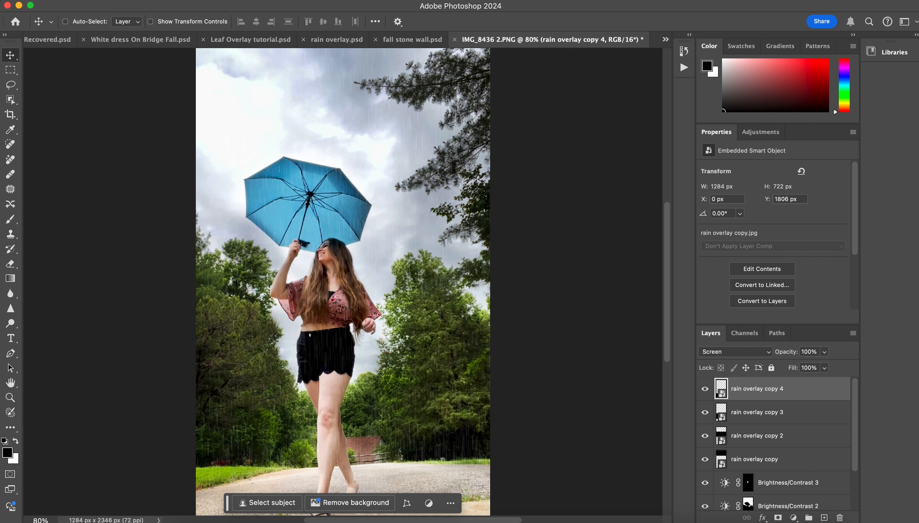
left_click(705, 388)
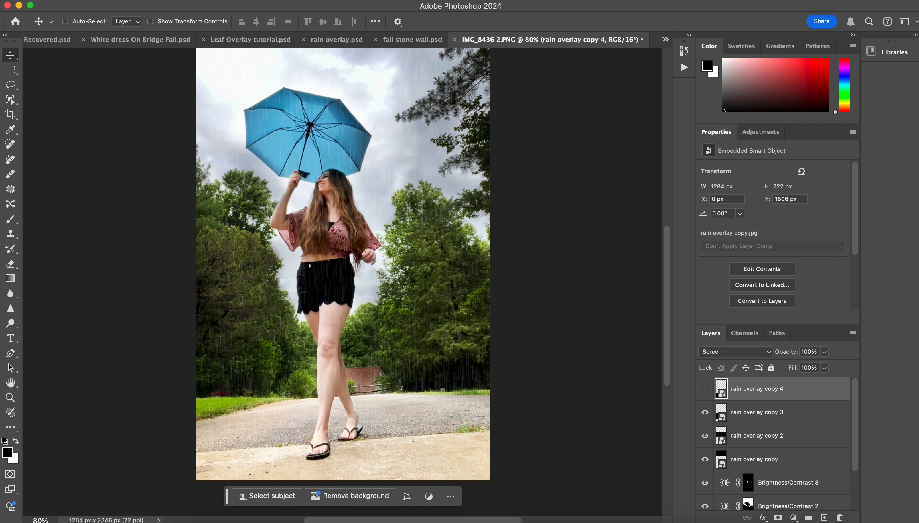
left_click(705, 388)
left_click(705, 388)
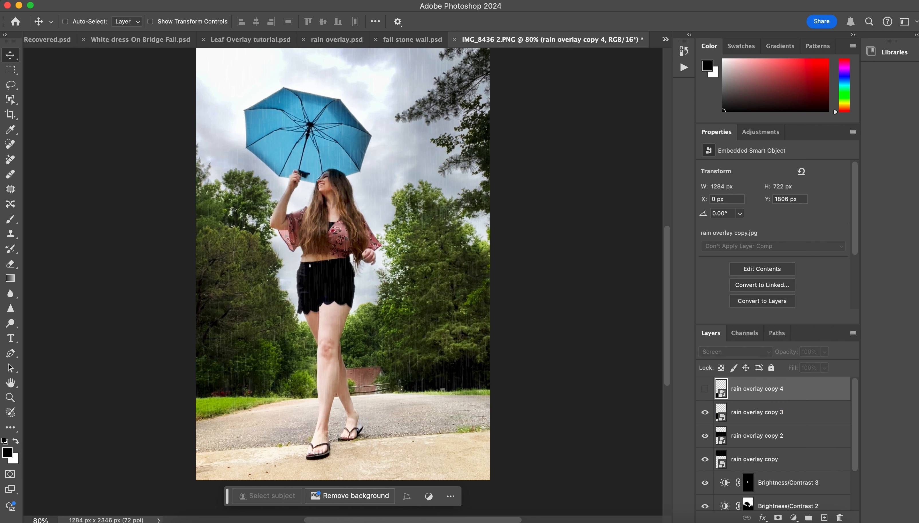
left_click(704, 389)
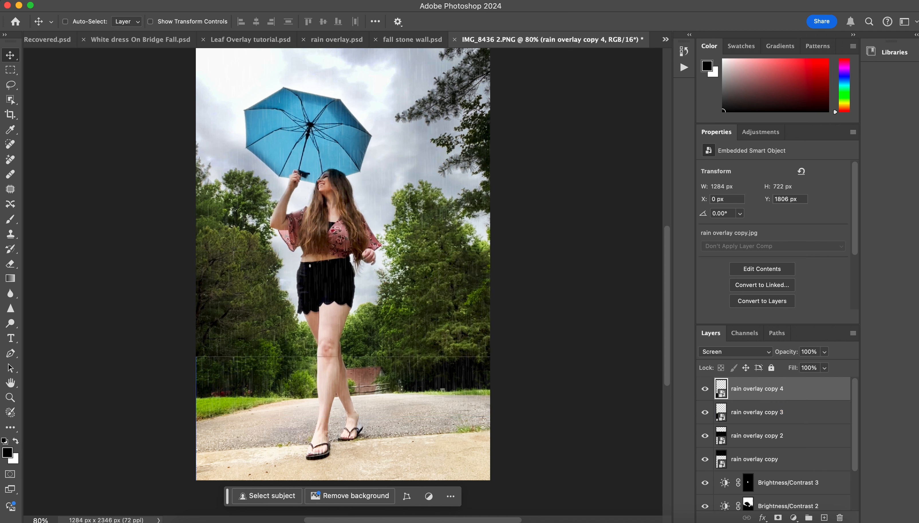
left_click(705, 388)
left_click(705, 388)
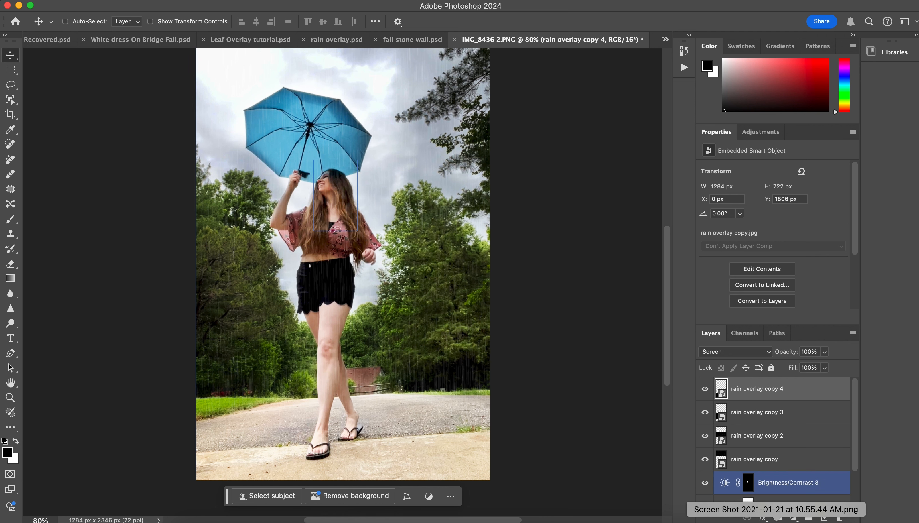
Add a layer mask to rain overlay copy 4 and paint out its overlapping upper band with a black 90 px brush.
left_click(778, 518)
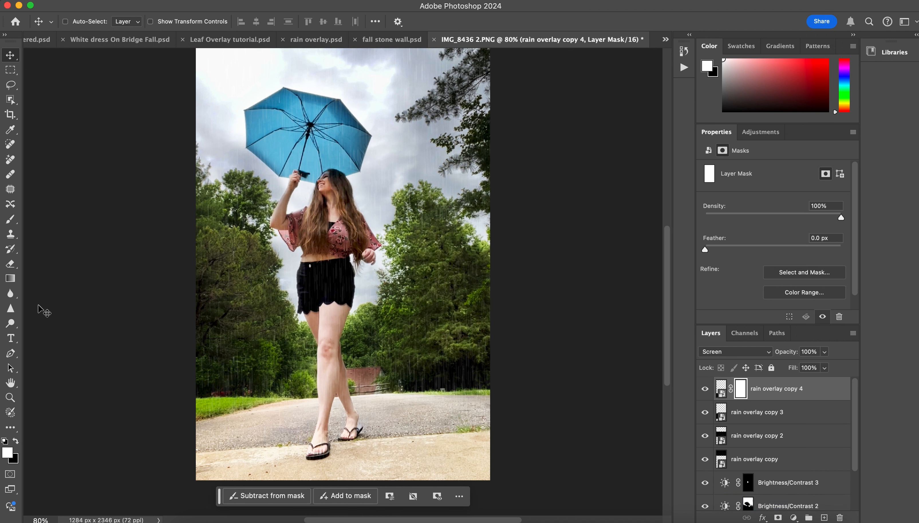
left_click(10, 219)
left_click(16, 441)
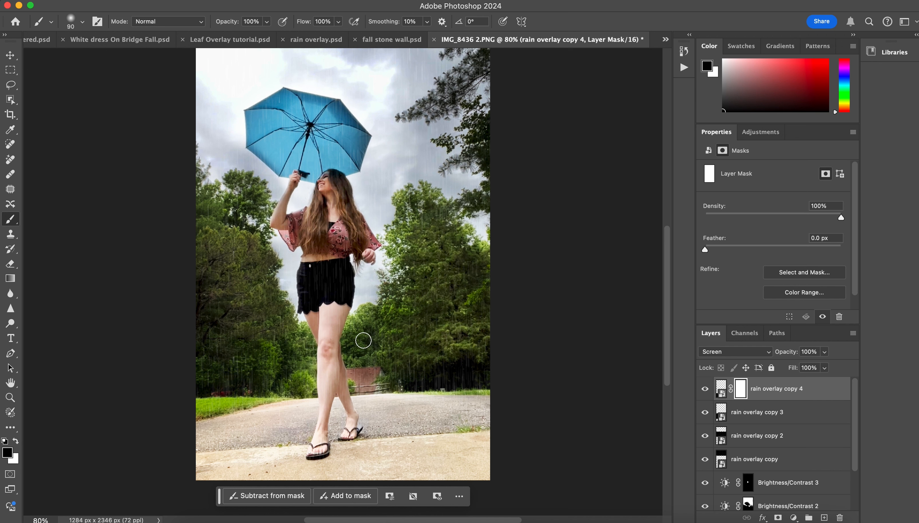
mouse_move(262, 347)
left_mouse_down()
mouse_move(492, 342)
mouse_move(589, 320)
left_mouse_up()
left_click(705, 389)
left_click(705, 390)
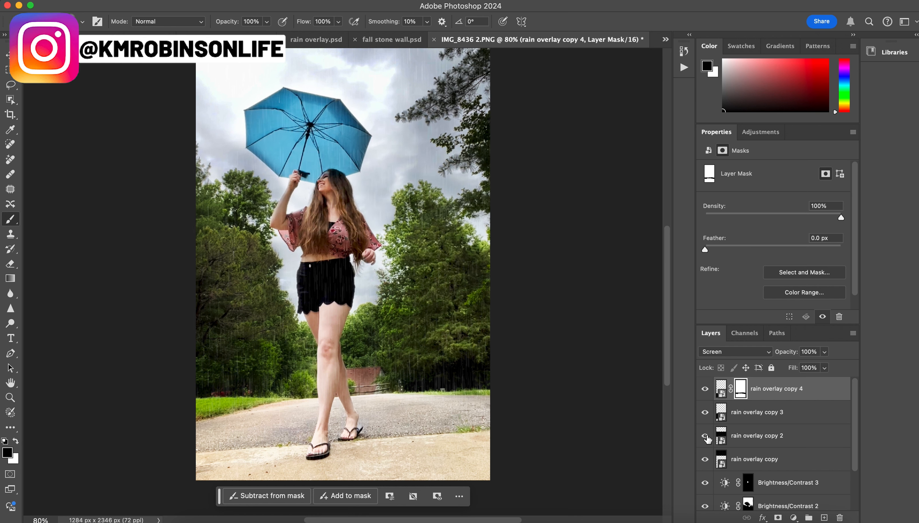
Add a layer mask to rain overlay copy 2 and paint a small black area over the woman's upper body.
left_click(740, 438)
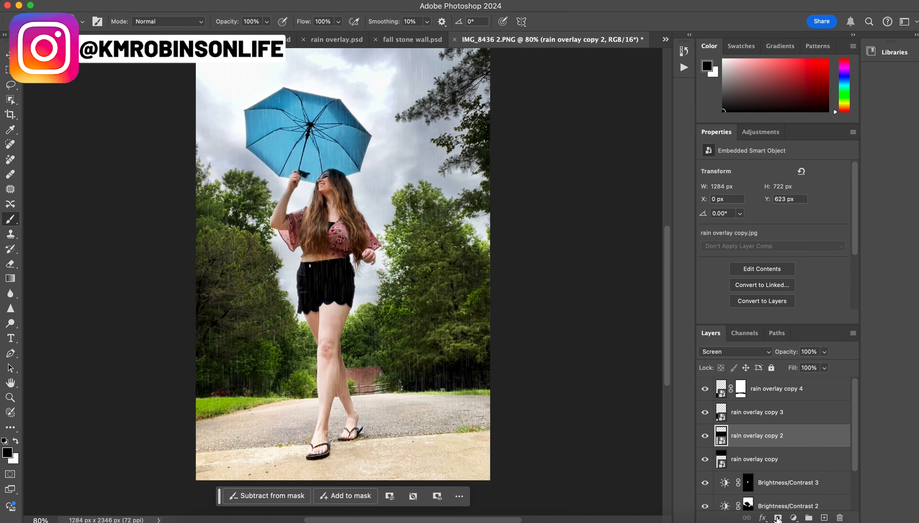
left_click(778, 518)
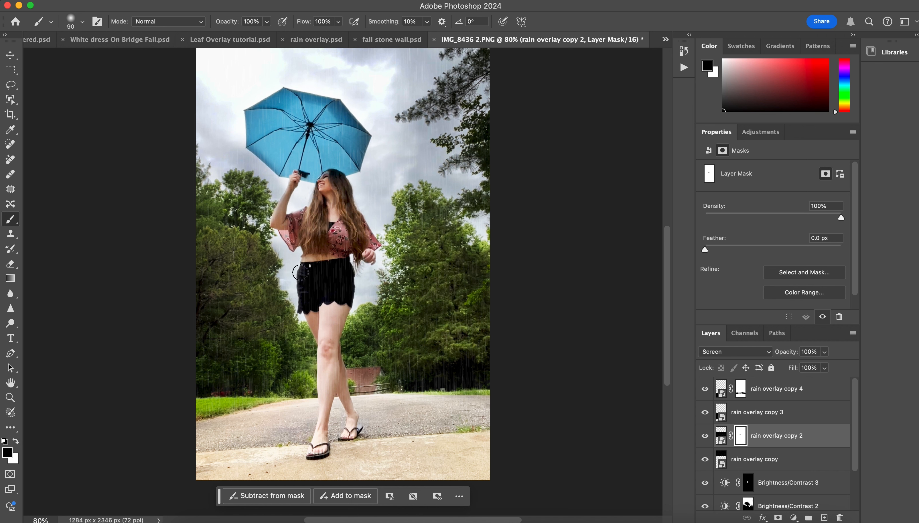
left_click(58, 519)
type("50")
key("Return")
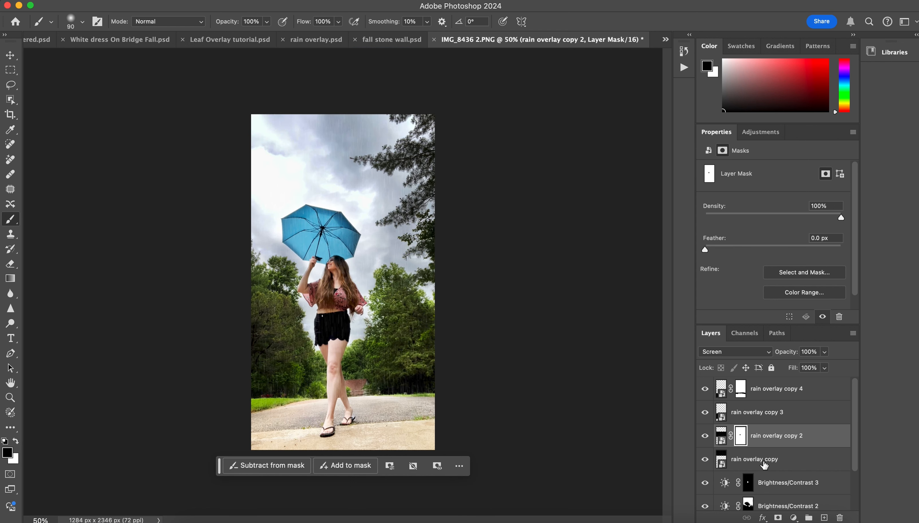
Group the four rain overlay layers and duplicate the group to intensify the rain.
left_click(773, 460)
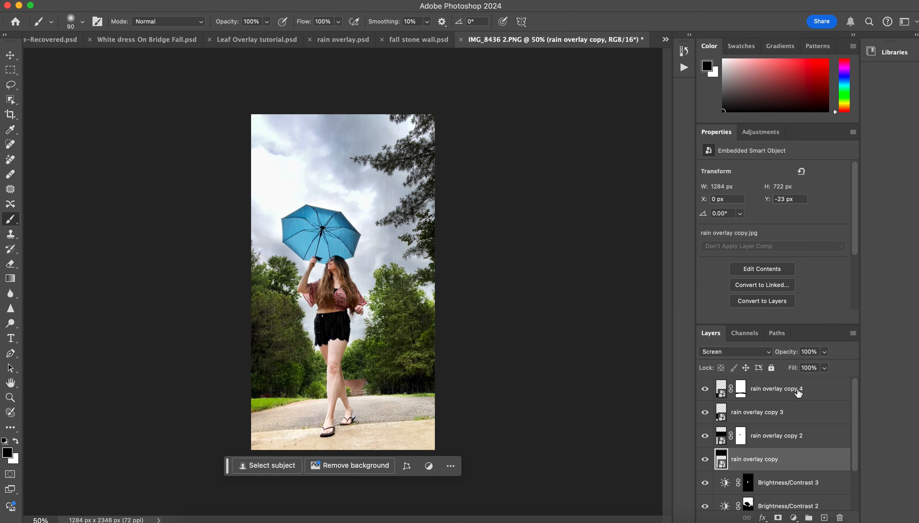
left_click(798, 390, "shift")
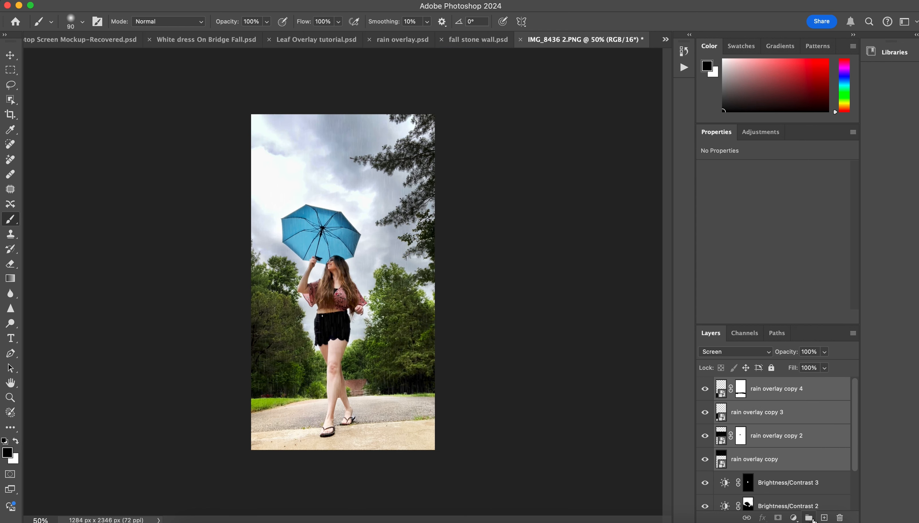
left_click(809, 518)
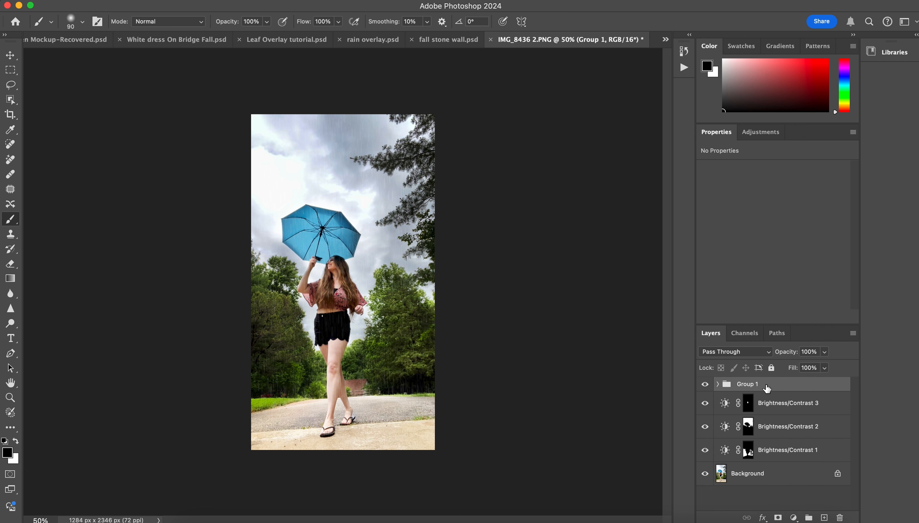
left_click_drag(767, 388, 827, 517)
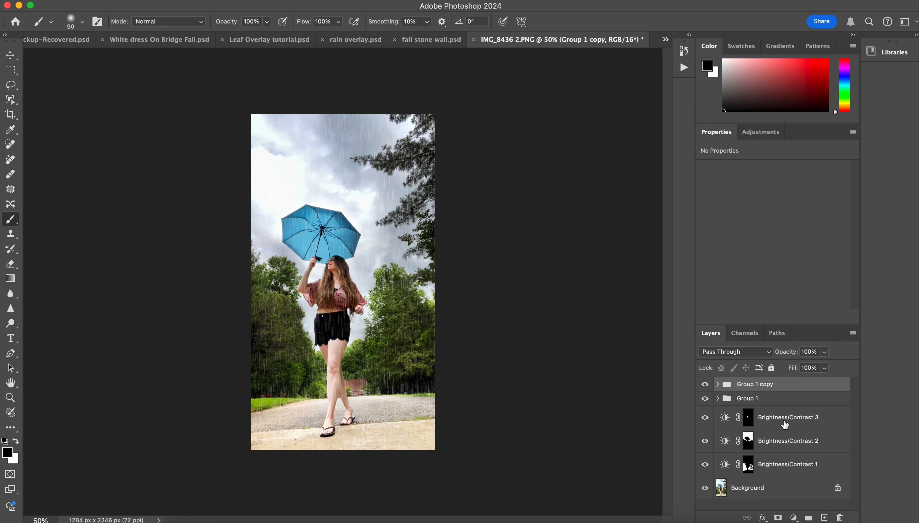
Add a Brightness/Contrast adjustment above the rain groups with brightness -32 and contrast 13.
left_click(794, 518)
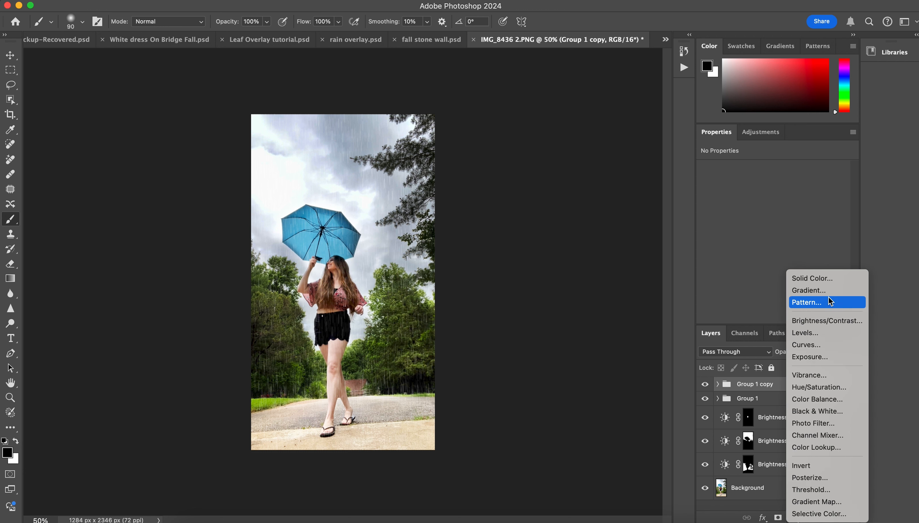
key("Escape")
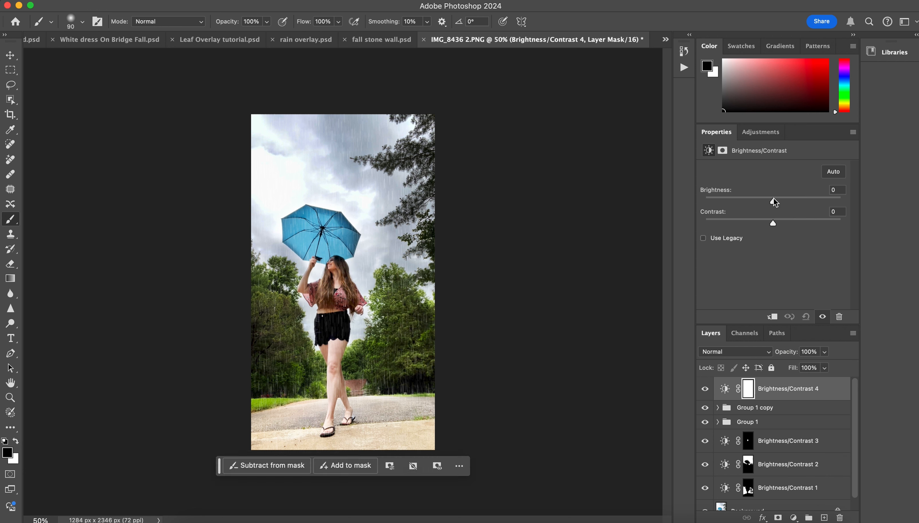
left_click_drag(773, 201, 759, 203)
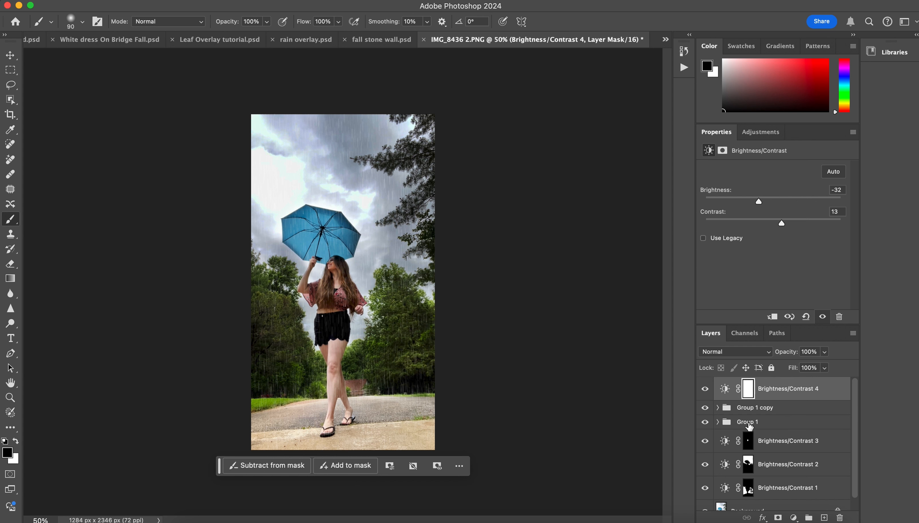
Duplicate the Group 1 copy rain group, scale the duplicate to 216.54%, shift it over the photo and compare it hidden and shown.
left_click_drag(791, 413, 825, 517)
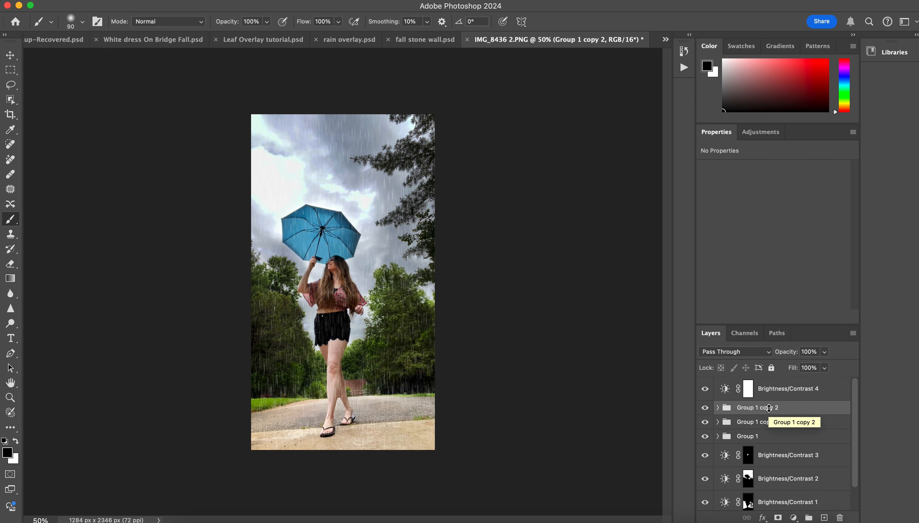
key("super+t")
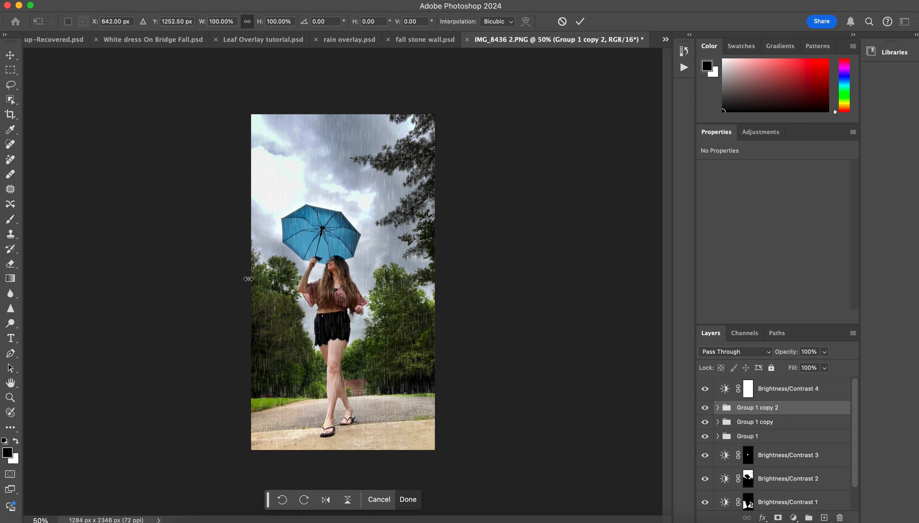
left_click_drag(249, 283, 37, 281)
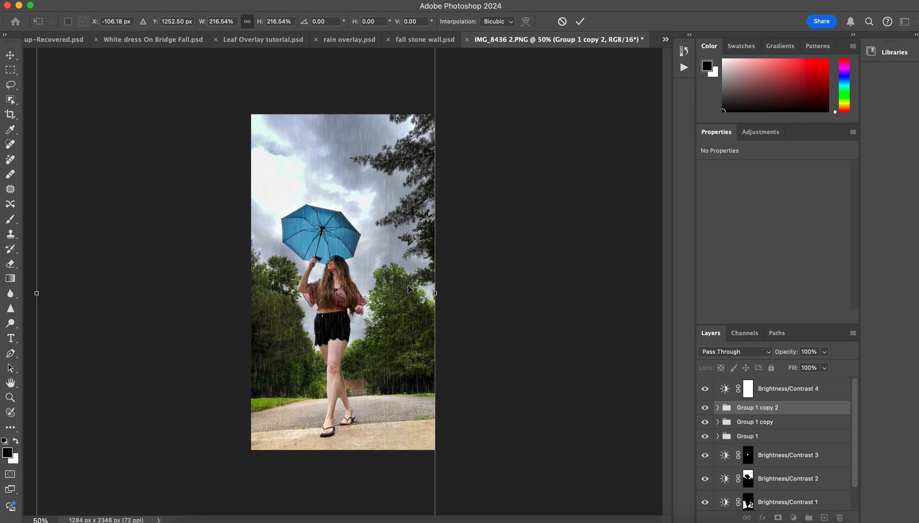
left_click_drag(375, 285, 421, 281)
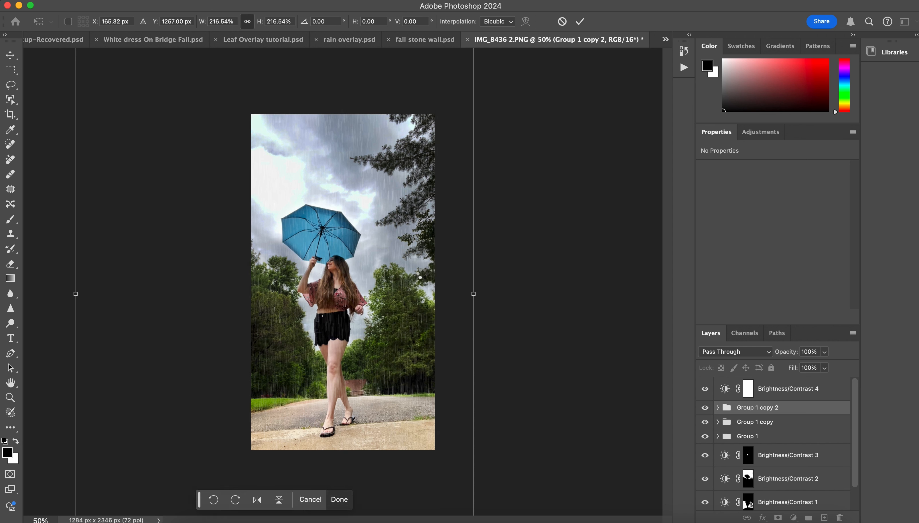
key("b")
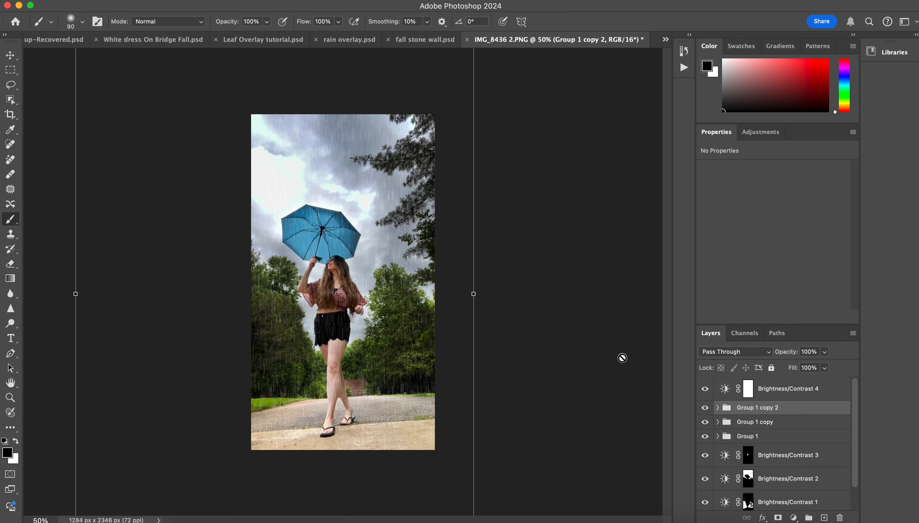
left_click(706, 413)
left_click(707, 411)
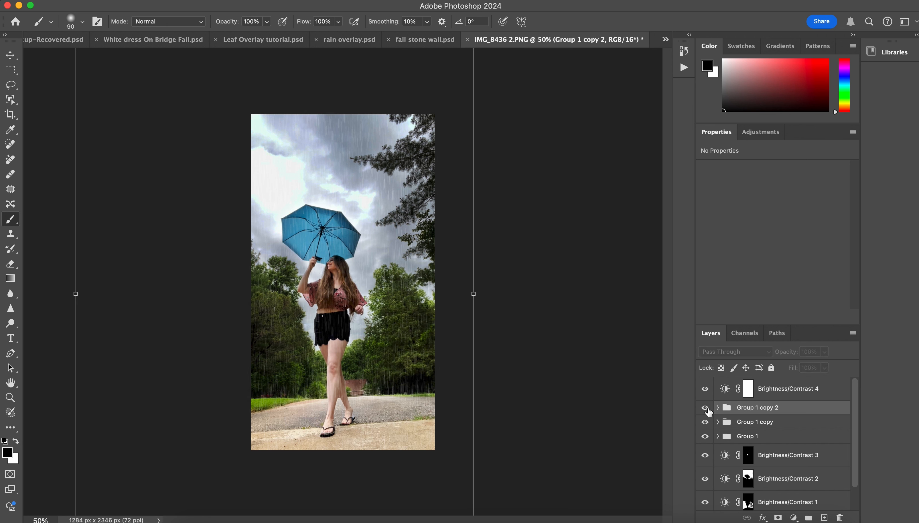
left_click(707, 411)
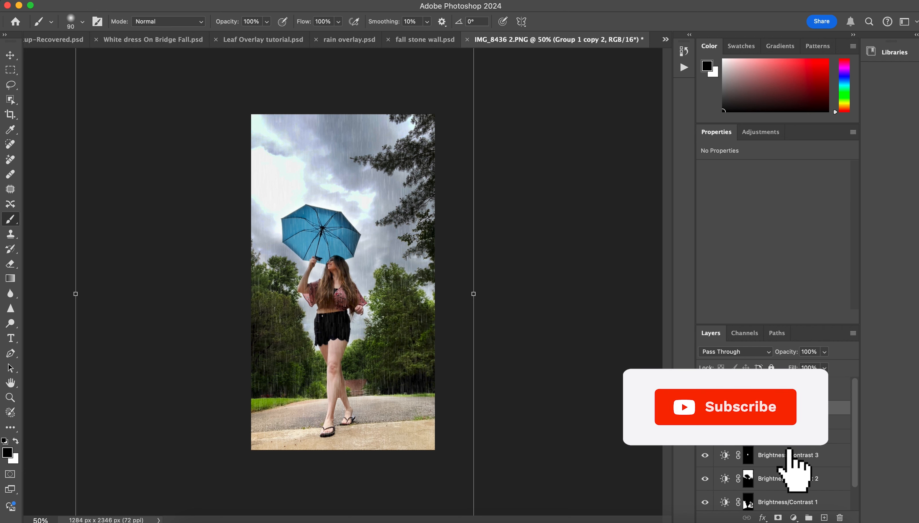